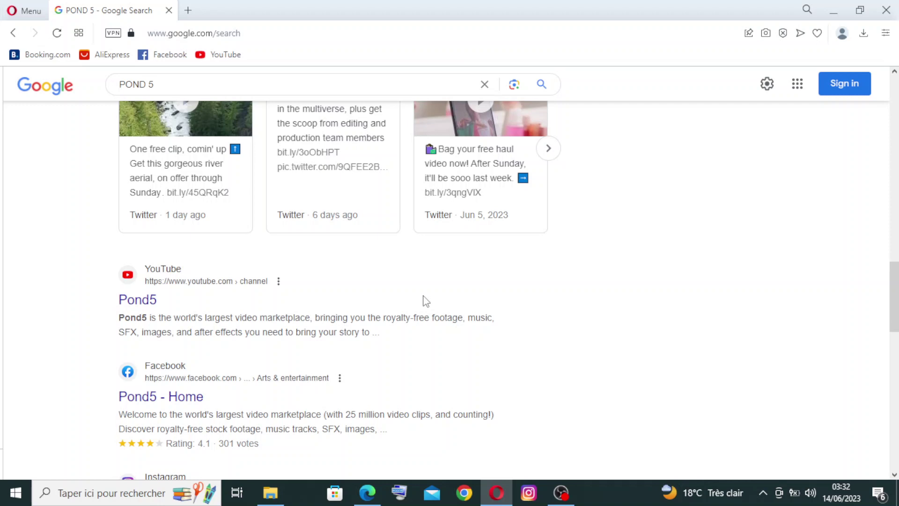
Find the official 'Pond5: Stock Video & Royalty-Free Music' result and open the Pond5 homepage
key(ctrl+f)
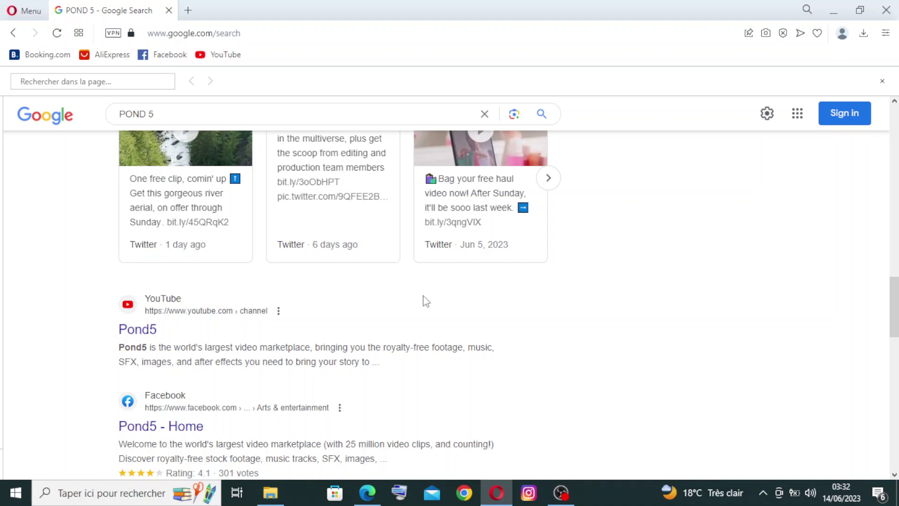
scroll(423, 301, up, 1)
scroll(423, 300, up, 4)
scroll(423, 301, up, 5)
scroll(423, 301, up, 5)
scroll(424, 301, up, 1)
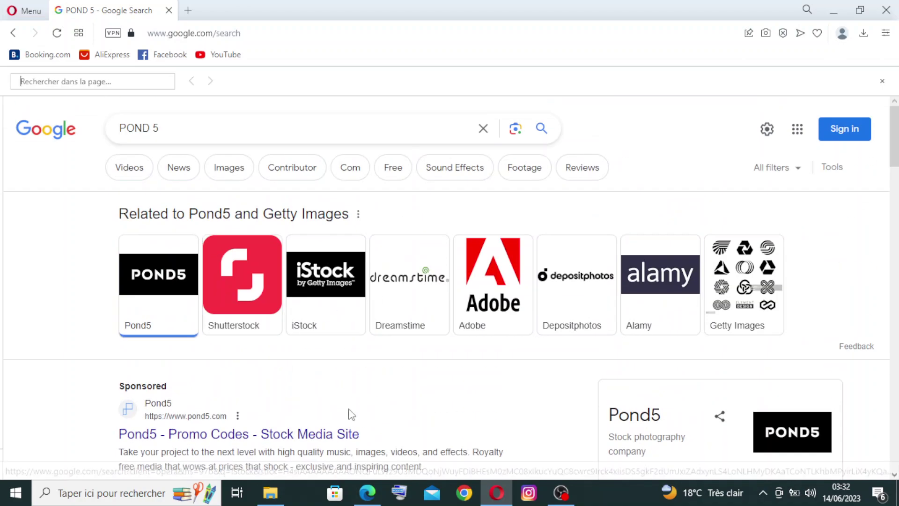
drag(895, 147, 897, 211)
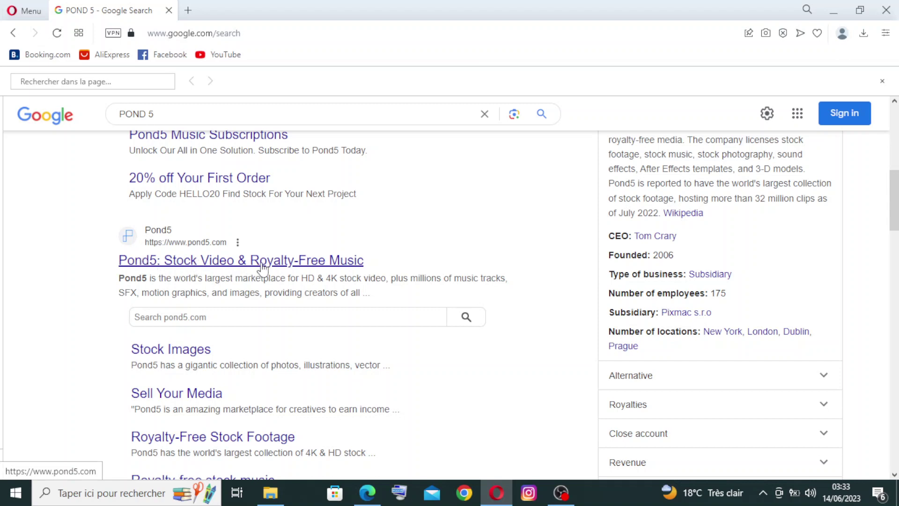
click(297, 267)
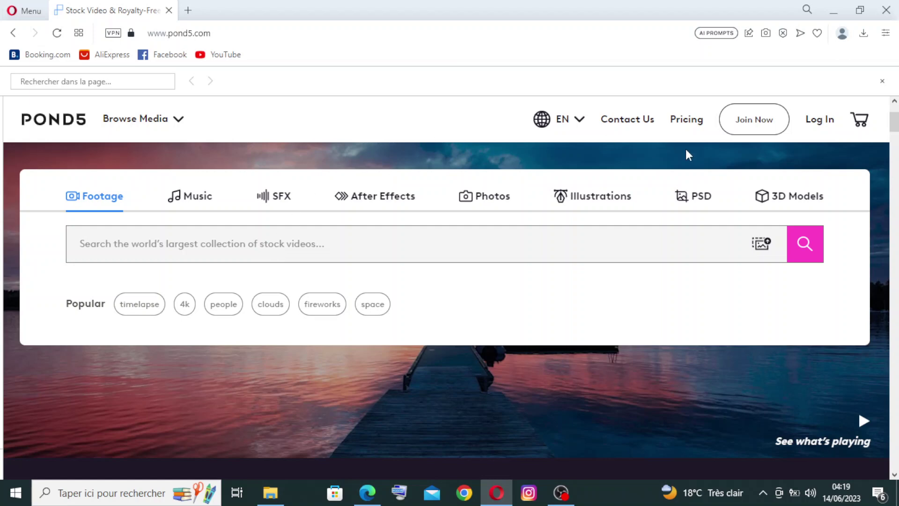
Bring up the Pond5 Create an Account sign-up form from Join Now
click(751, 124)
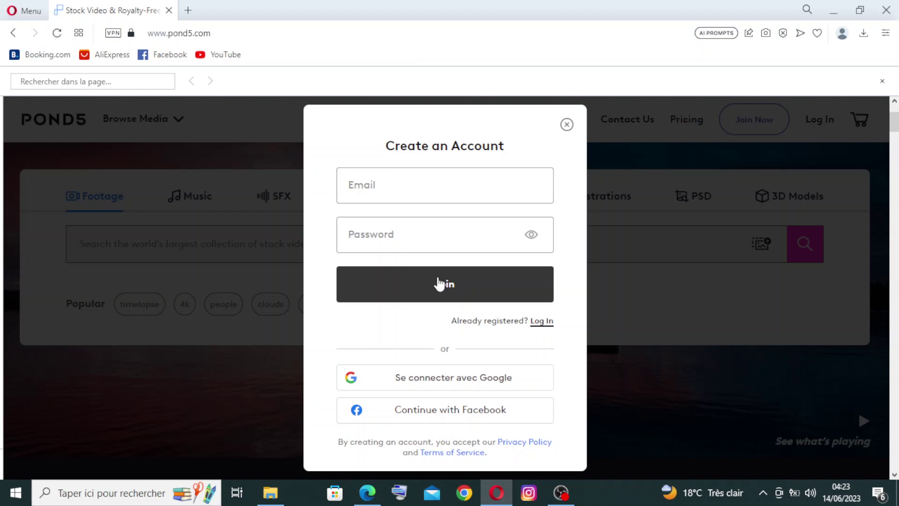
Fill the sign-up form with a complete email and a long password, then submit Join
click(441, 194)
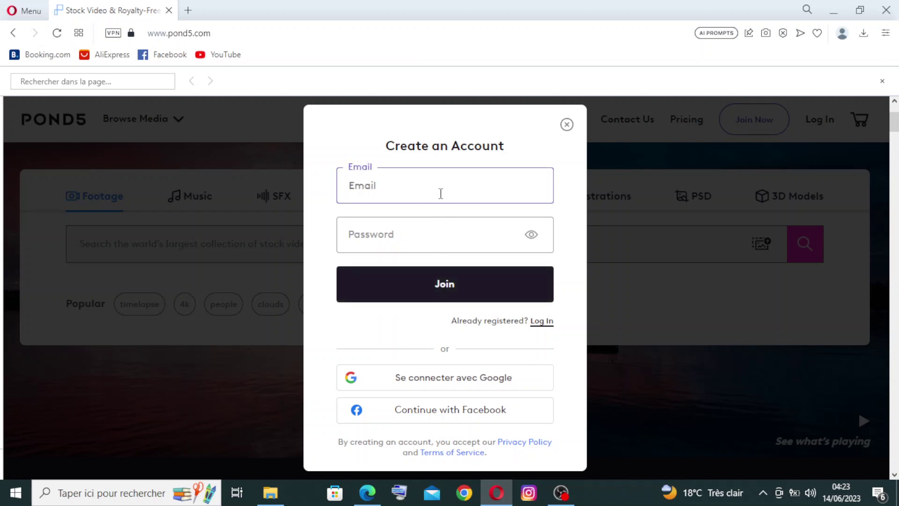
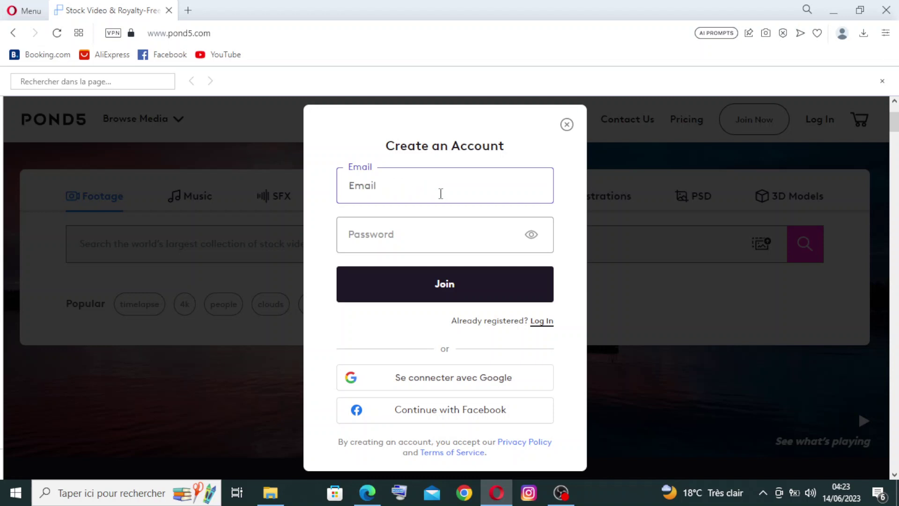
key(Tab)
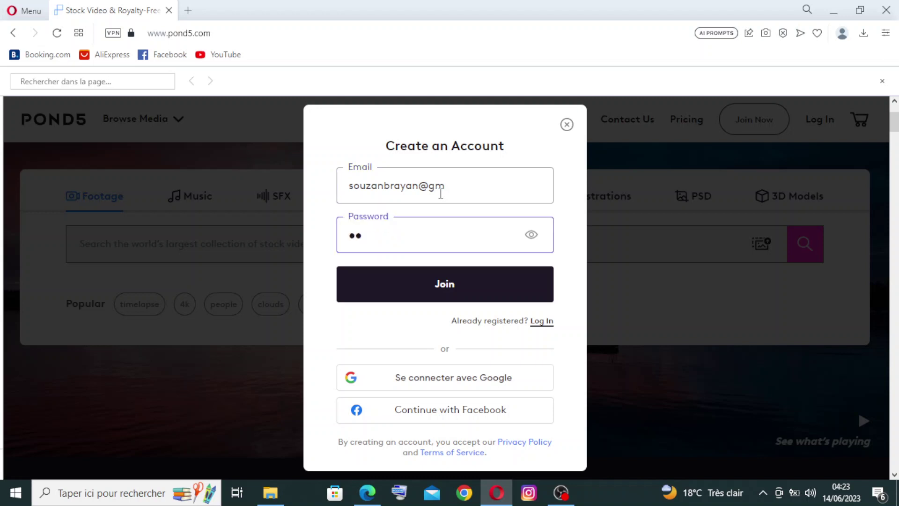
click(450, 189)
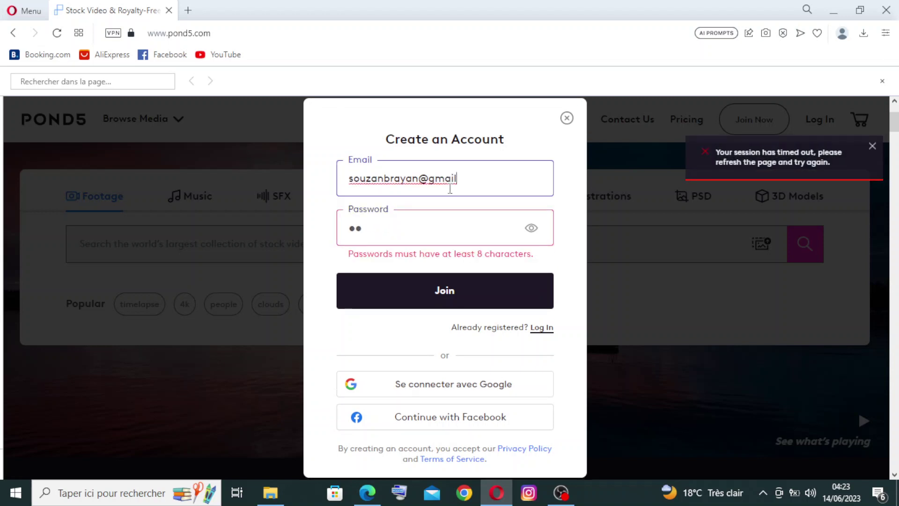
text(om)
click(446, 217)
key(BackSpace)
key(BackSpace)
text(•••••••••••••••)
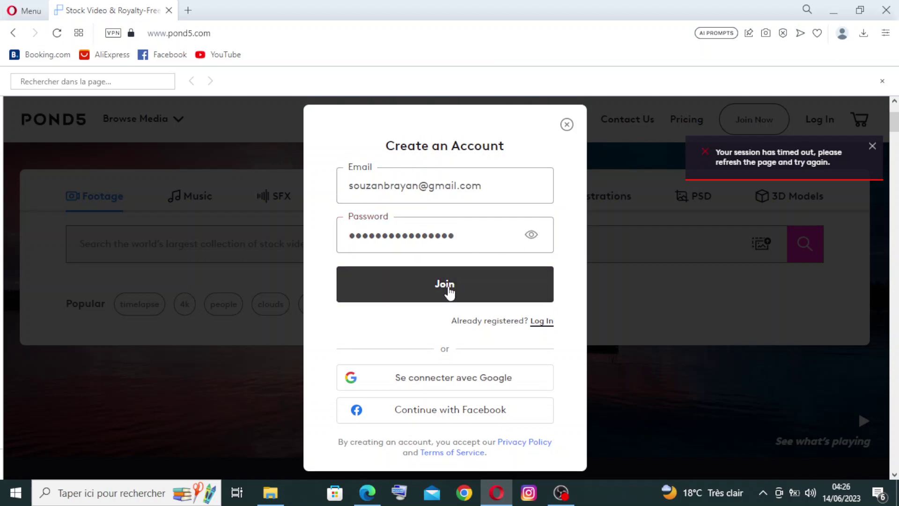
click(449, 290)
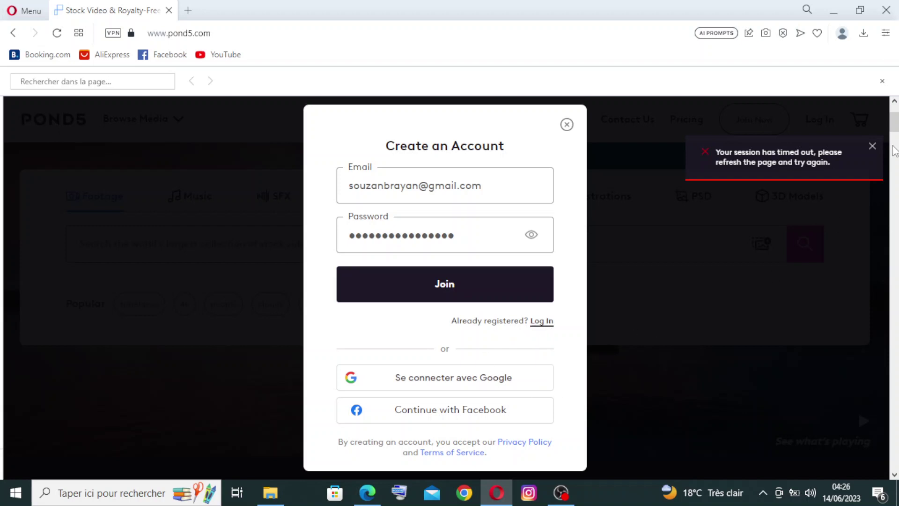
Dismiss the session-timeout notice, reload the page and reopen the Create an Account form
click(872, 146)
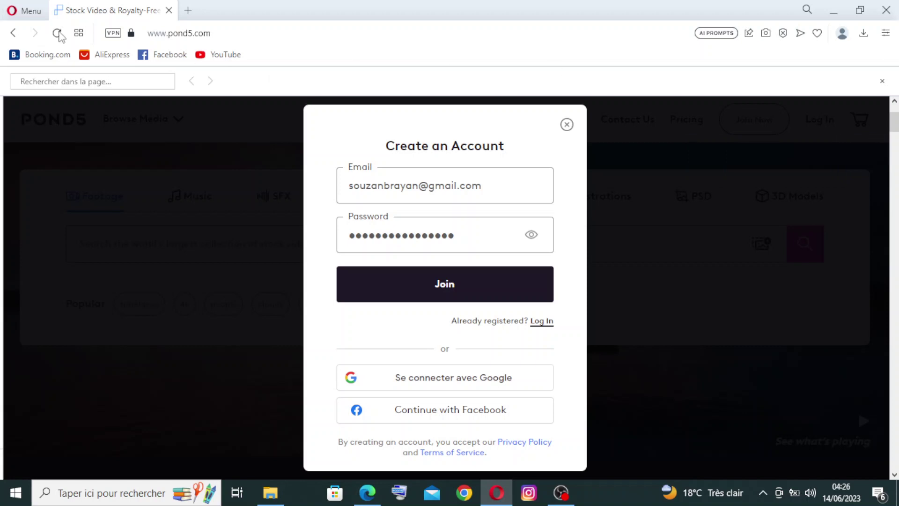
click(57, 33)
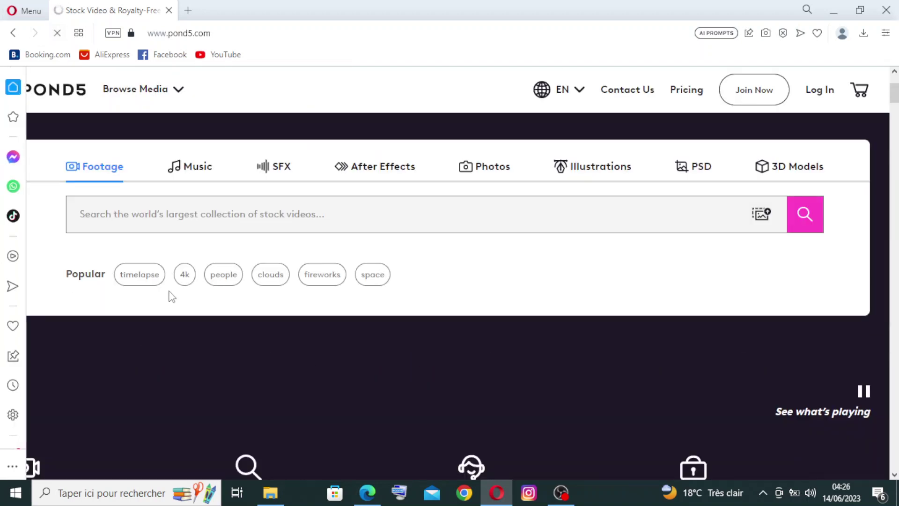
click(754, 90)
Re-enter the email, fixing a stray semicolon, and the password, then submit to sign in
click(487, 180)
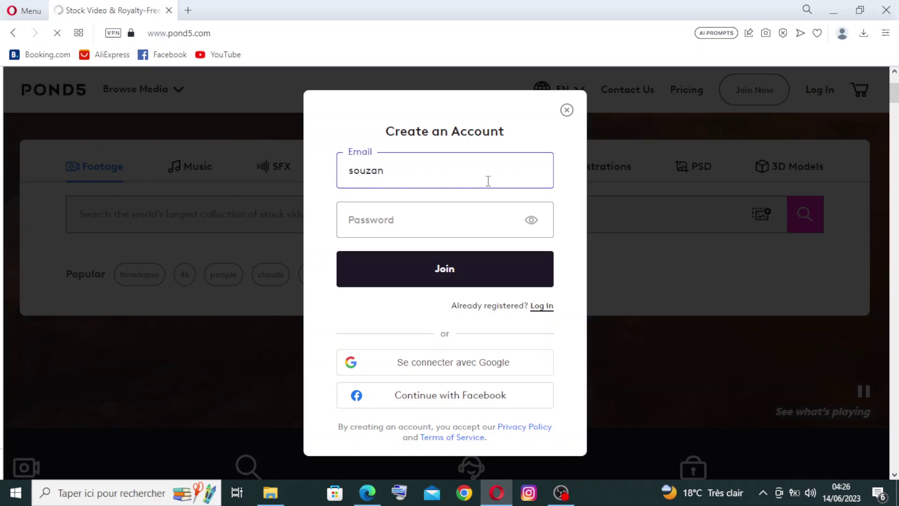
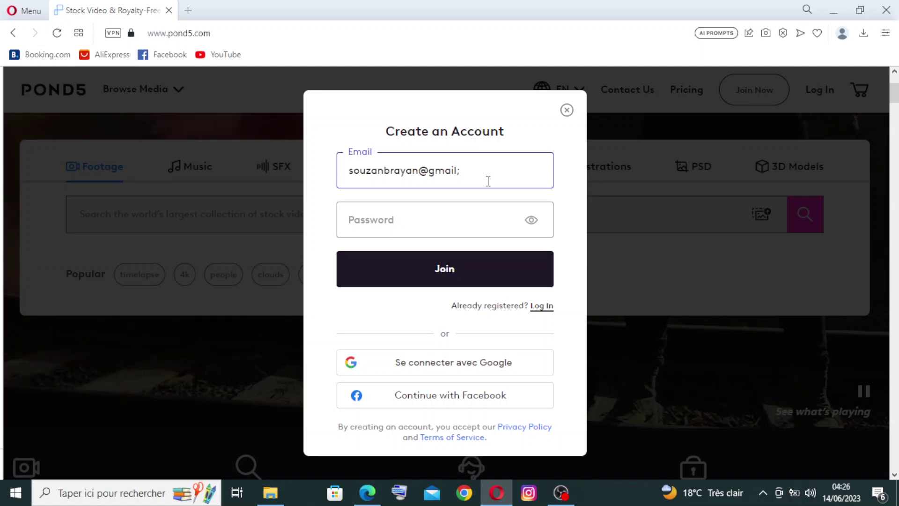
click(464, 215)
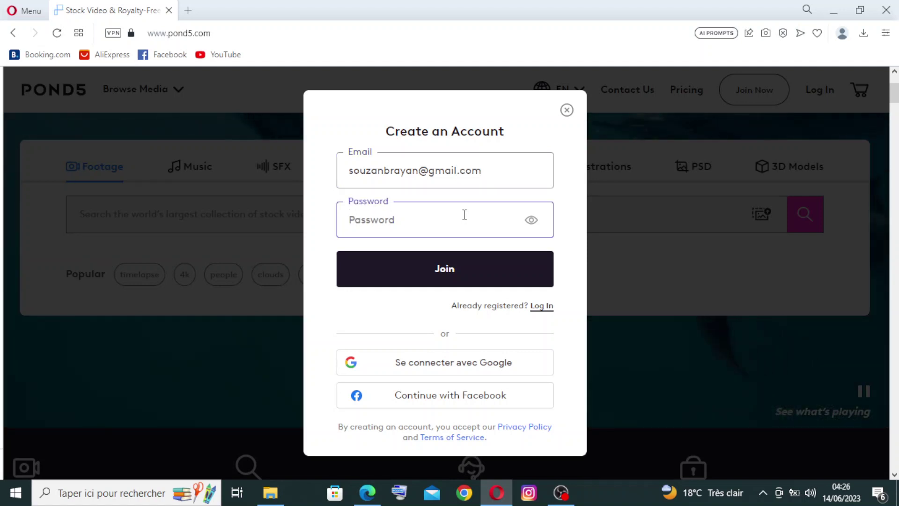
text(********)
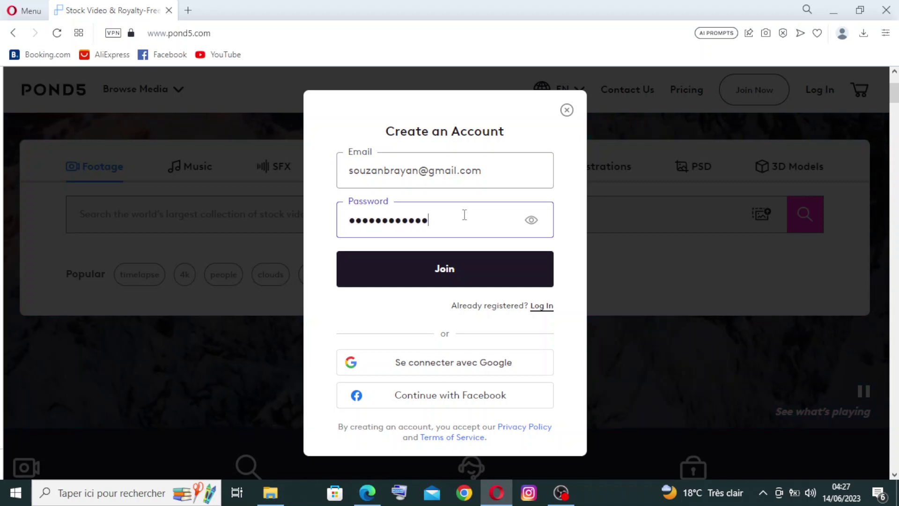
text(***)
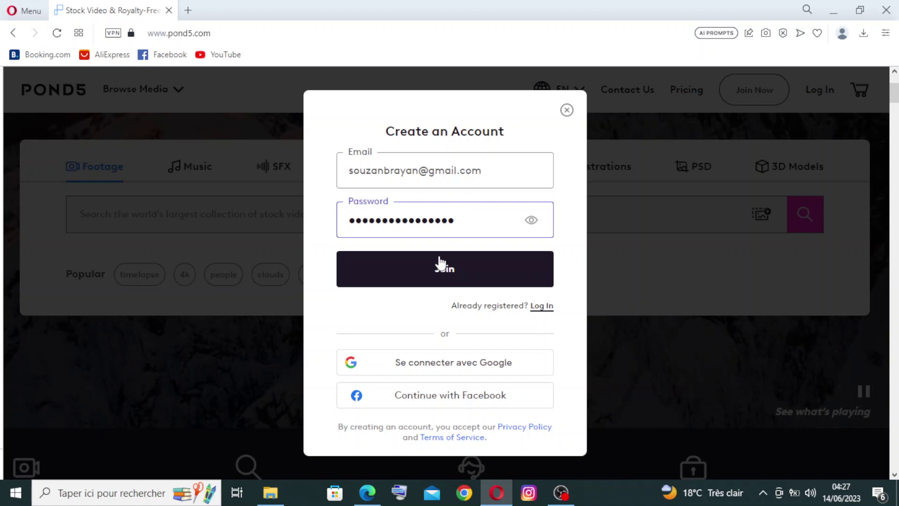
click(432, 276)
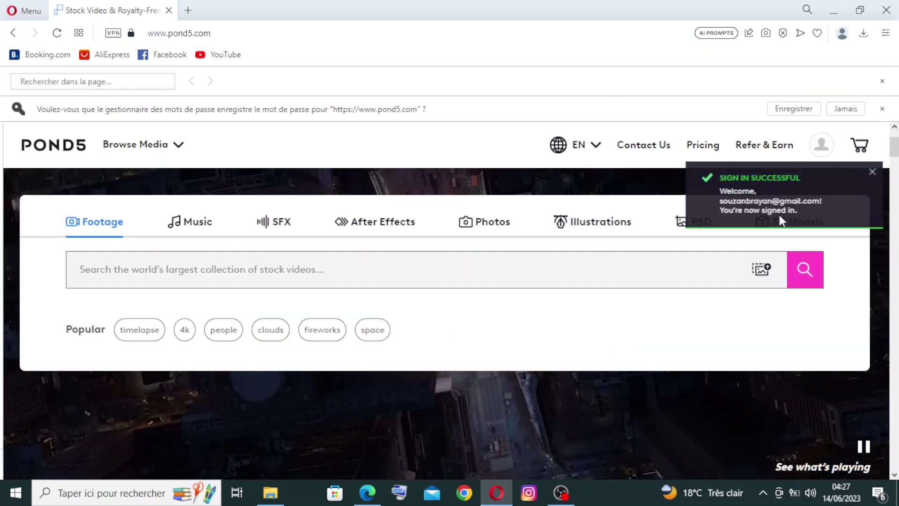
click(821, 145)
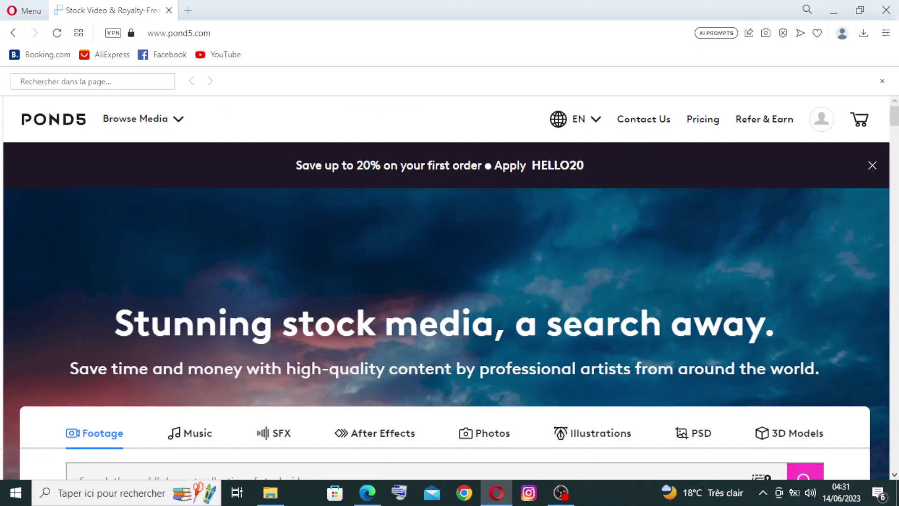
scroll(446, 309, down, 2)
scroll(445, 310, down, 5)
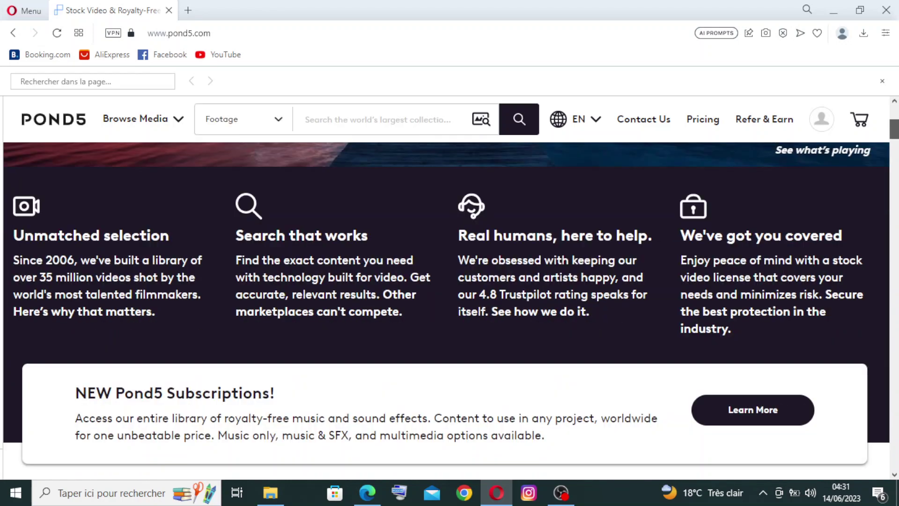
scroll(450, 310, down, 3)
scroll(449, 309, down, 4)
scroll(450, 309, down, 2)
scroll(450, 309, down, 3)
scroll(450, 309, down, 1)
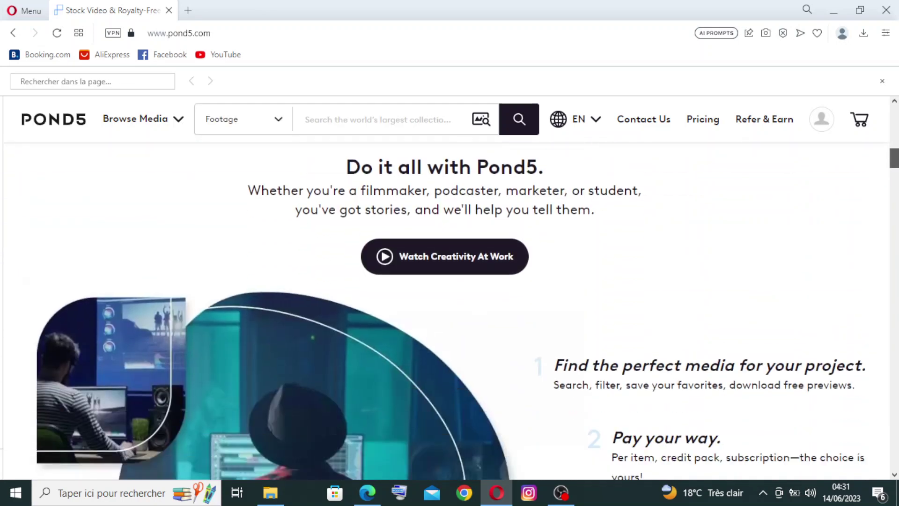
scroll(451, 309, down, 1)
scroll(449, 309, down, 1)
scroll(449, 309, down, 1)
scroll(450, 309, down, 1)
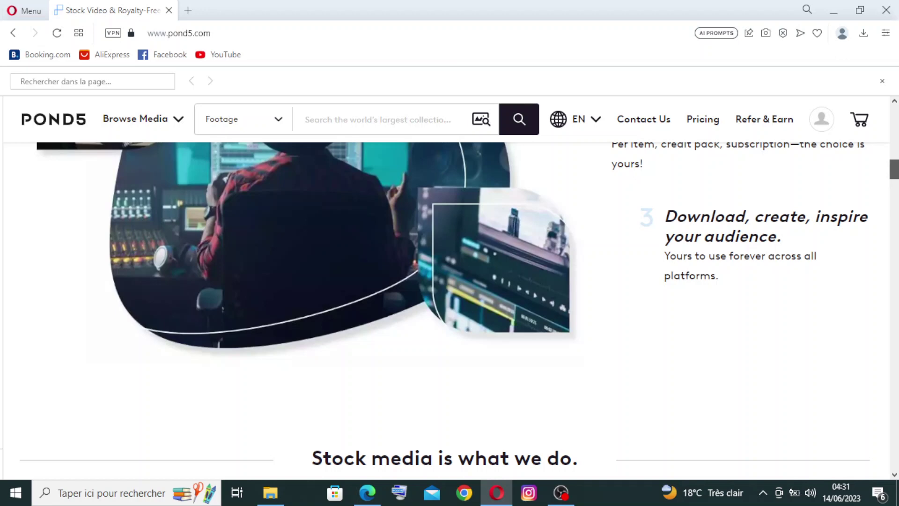
scroll(450, 288, down, 1)
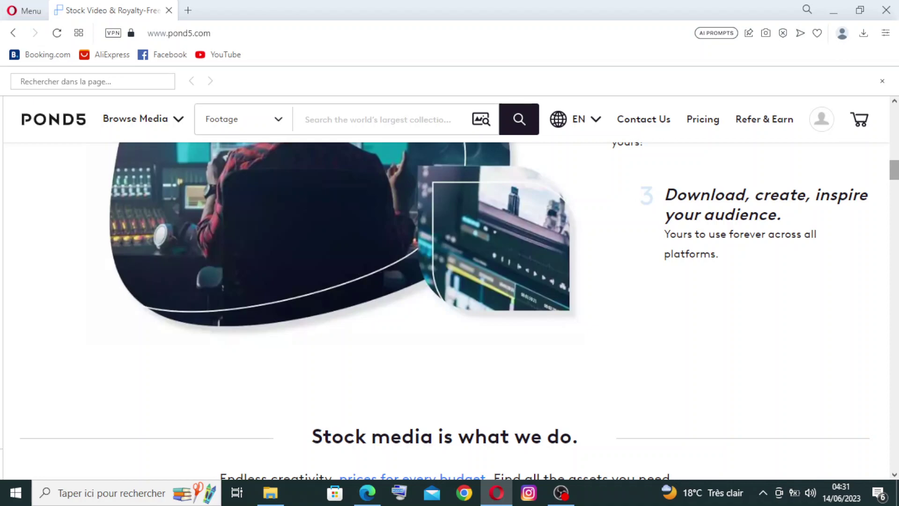
scroll(450, 309, down, 2)
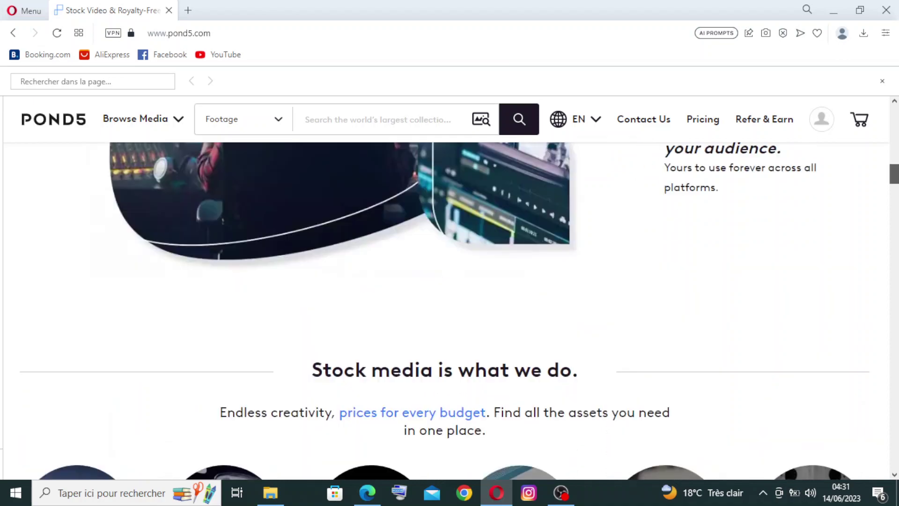
scroll(449, 309, up, 5)
scroll(450, 309, up, 10)
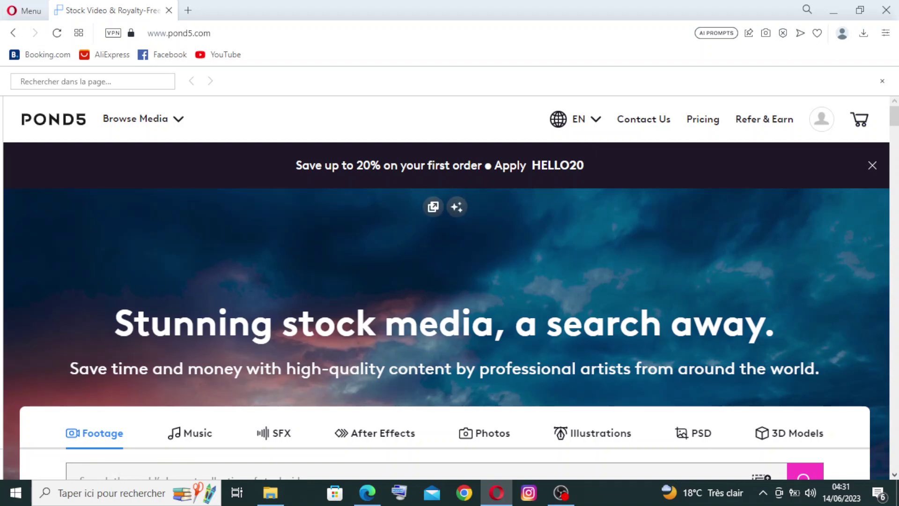
scroll(449, 310, down, 5)
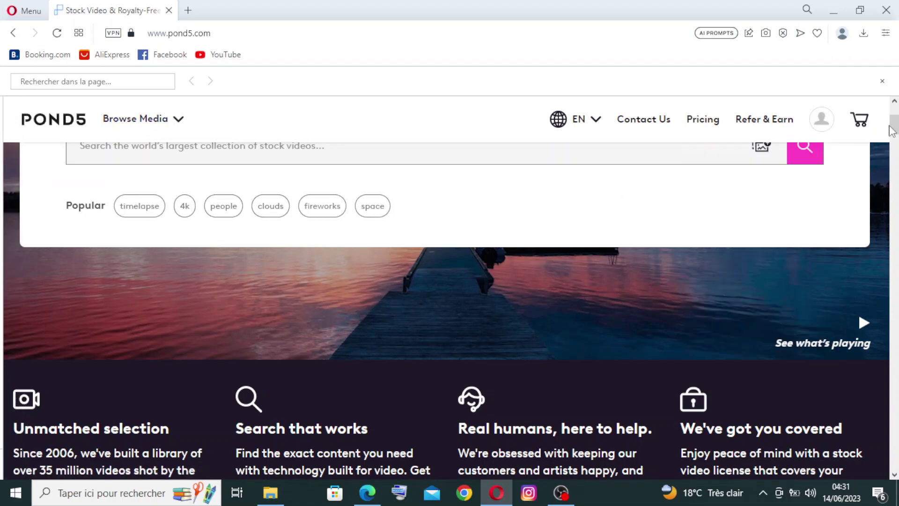
drag(895, 128, 895, 119)
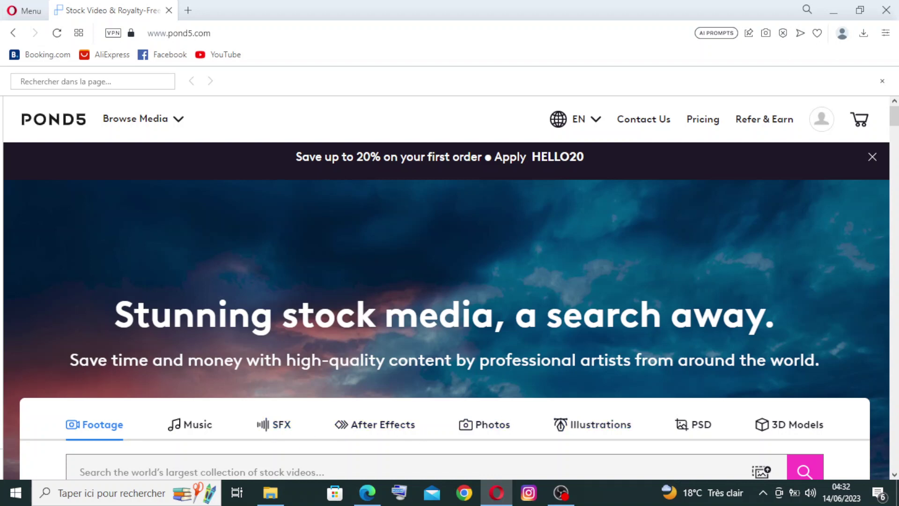
scroll(449, 281, down, 3)
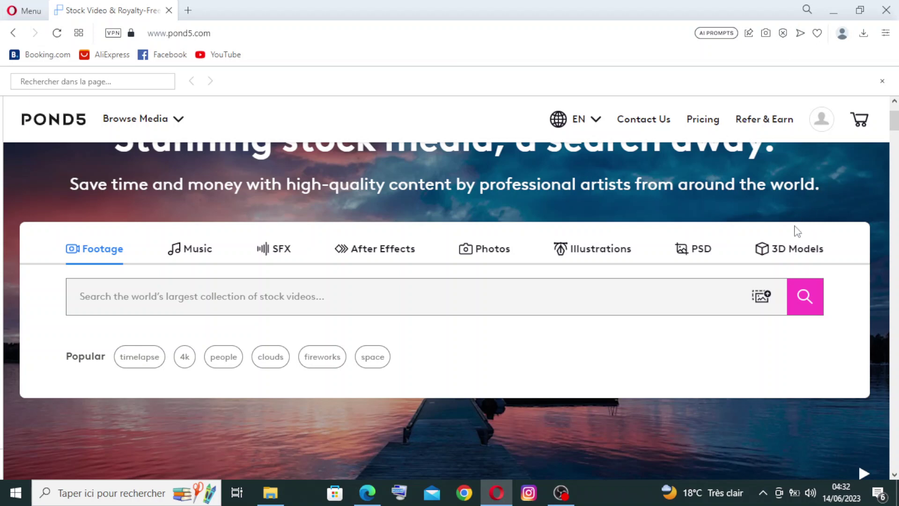
Switch the homepage search to 3D Models, showing popular tags like airplane, human and building
click(786, 255)
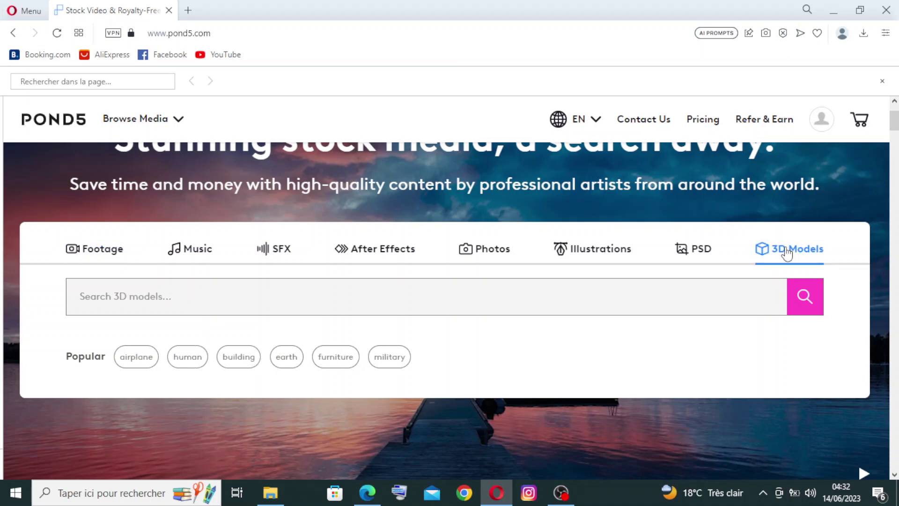
click(787, 255)
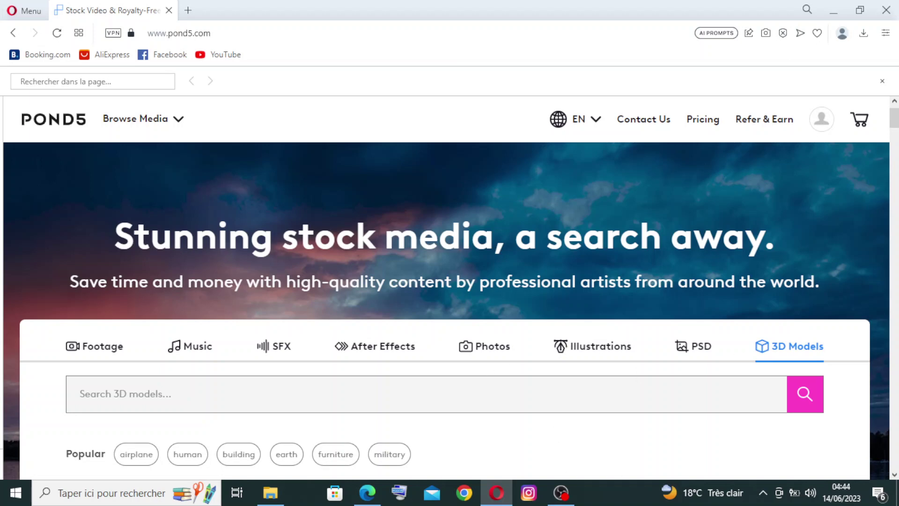
scroll(450, 309, down, 3)
scroll(449, 309, up, 1)
scroll(788, 146, up, 3)
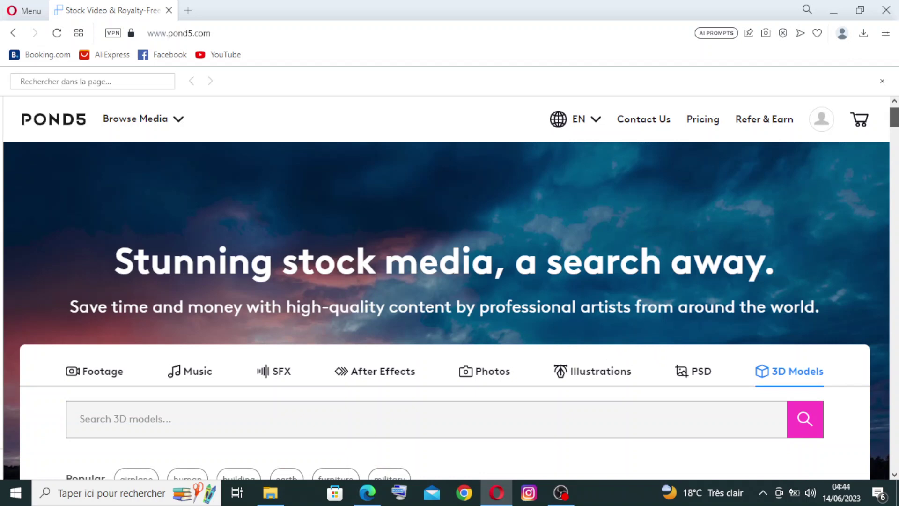
scroll(788, 146, down, 1)
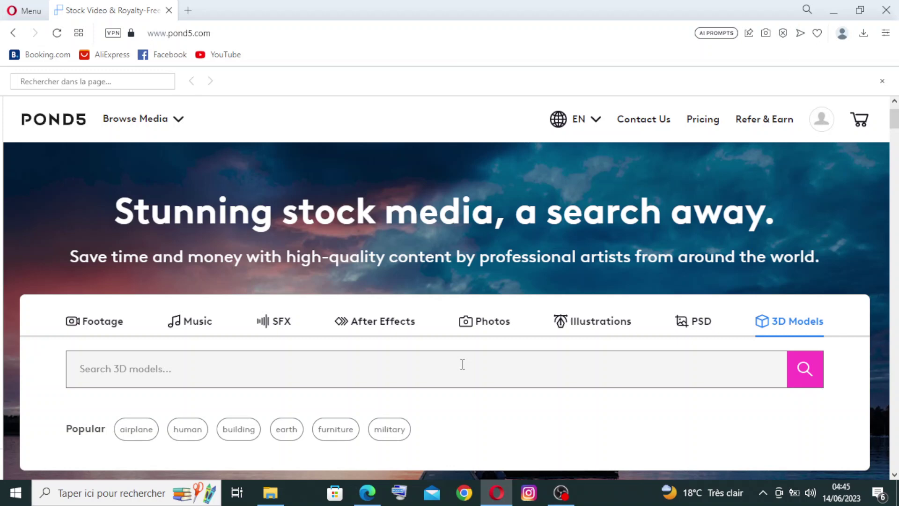
Search 3D models for KIDS to get 1,205 results like Children Tent and Kids Bike
click(463, 364)
text(KIDS)
key(Return)
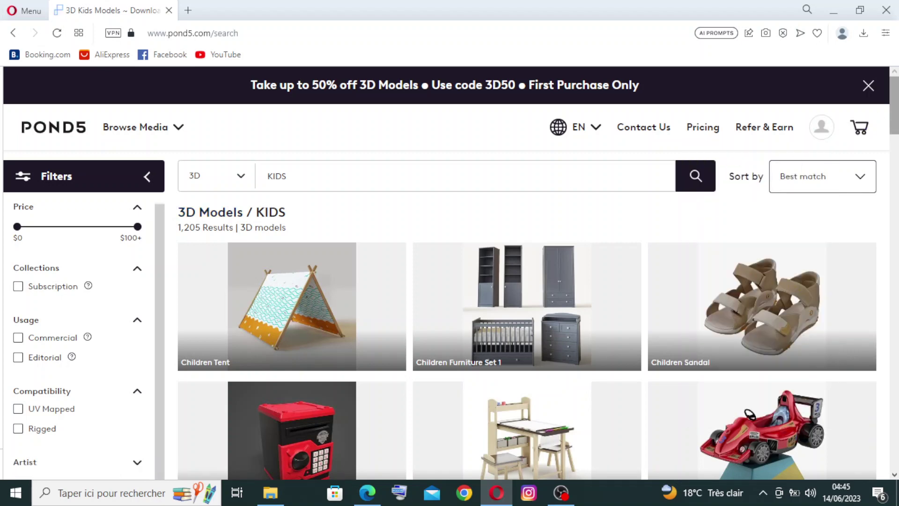
scroll(450, 274, down, 1)
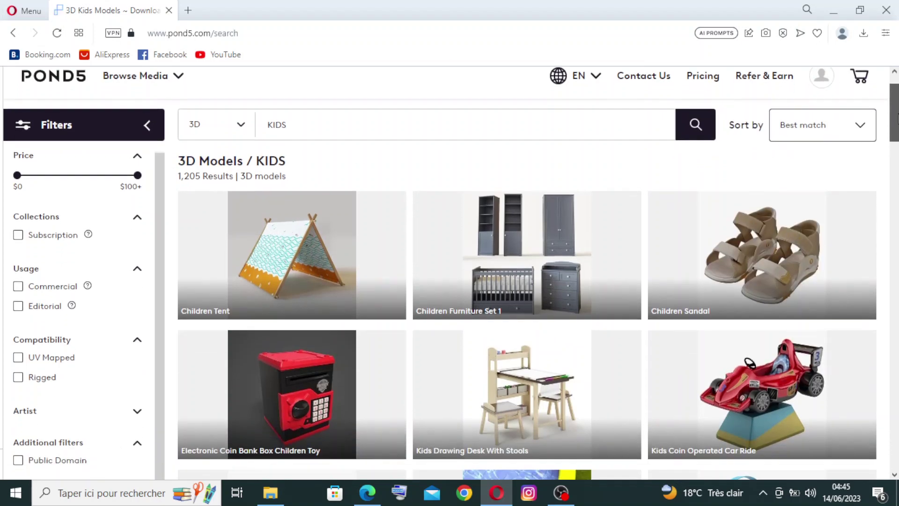
scroll(450, 274, down, 3)
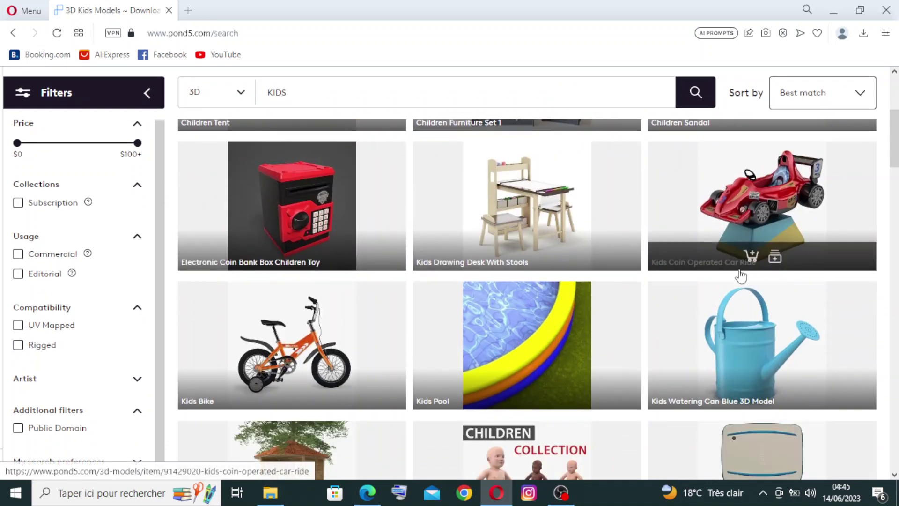
mouse_move(762, 394)
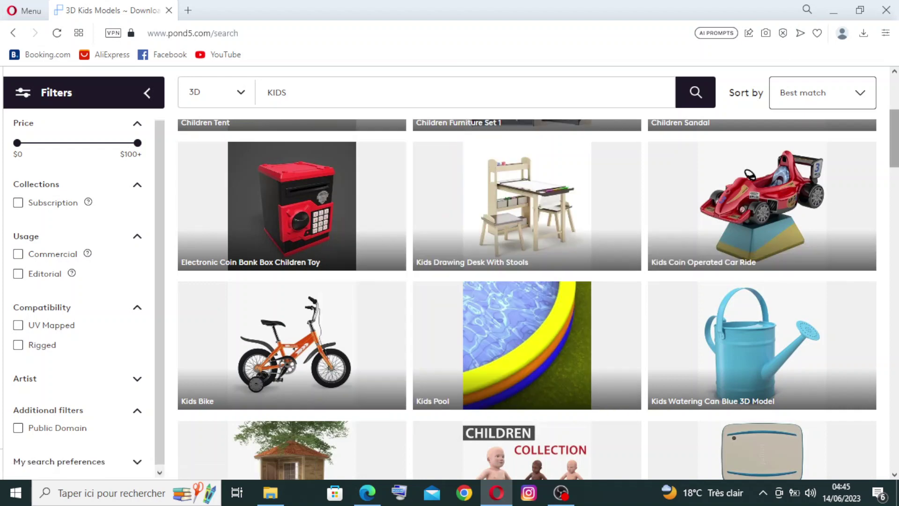
mouse_move(527, 344)
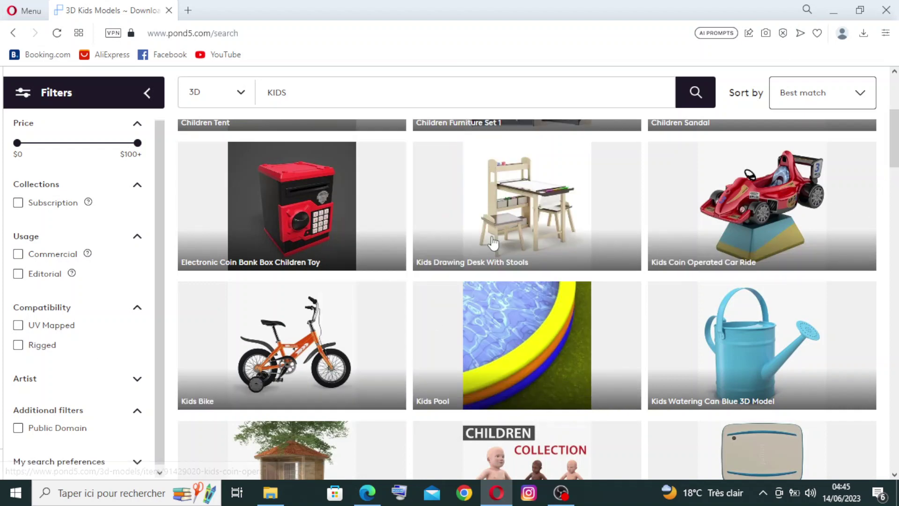
scroll(527, 295, down, 1)
scroll(527, 295, down, 1)
scroll(527, 295, down, 1)
scroll(527, 296, down, 1)
scroll(528, 295, down, 1)
scroll(526, 295, down, 2)
scroll(526, 295, down, 2)
scroll(527, 295, down, 1)
scroll(527, 296, down, 2)
scroll(527, 295, down, 2)
scroll(528, 295, down, 1)
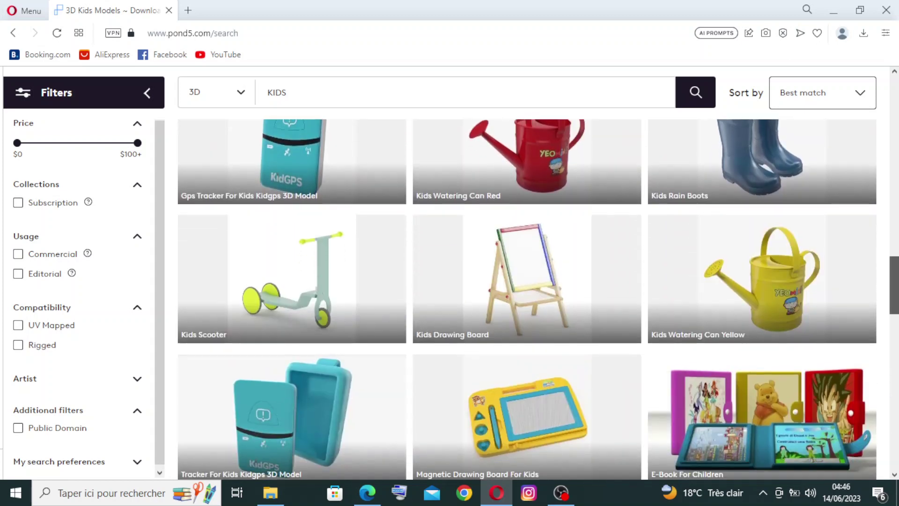
scroll(527, 295, down, 2)
scroll(526, 296, down, 1)
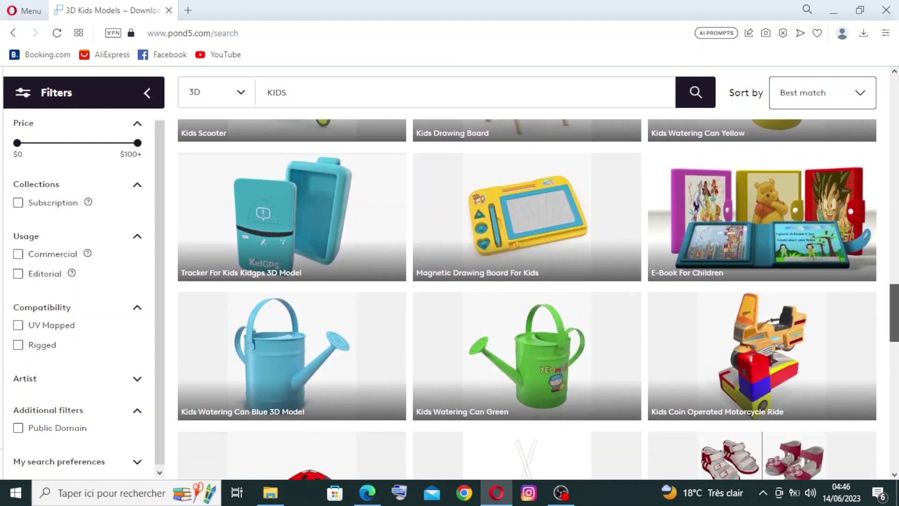
scroll(527, 295, down, 1)
scroll(527, 296, down, 2)
scroll(527, 295, down, 1)
scroll(591, 264, down, 3)
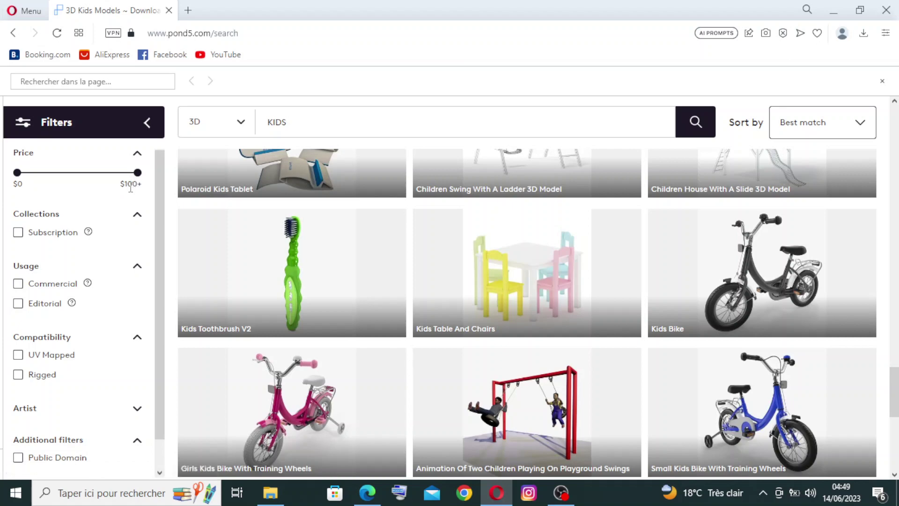
click(139, 215)
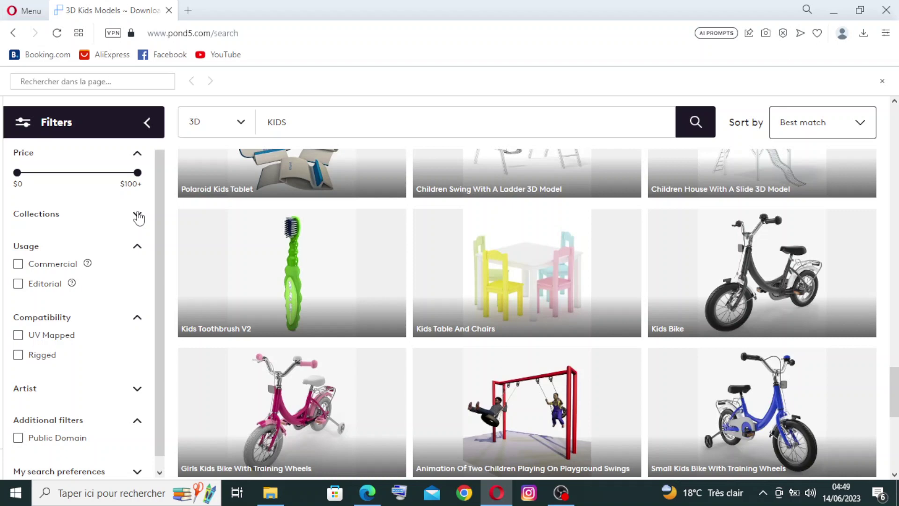
click(138, 216)
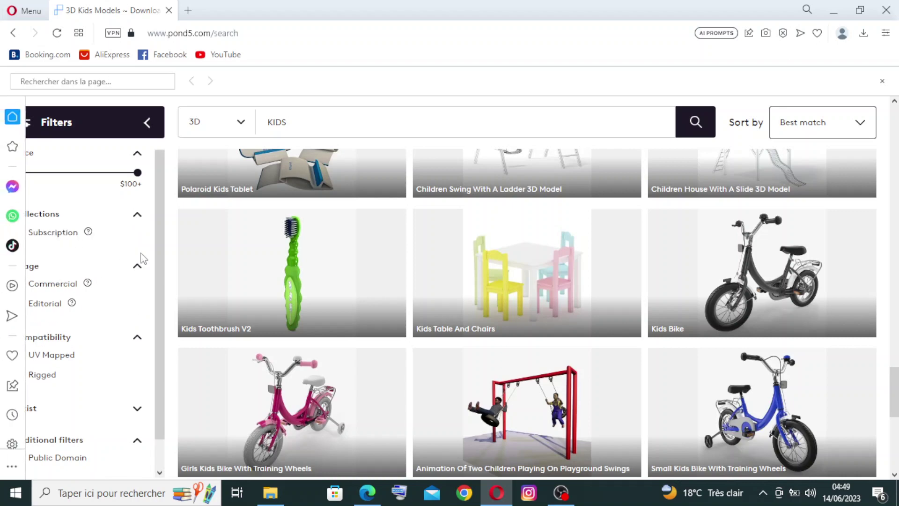
scroll(159, 274, down, 1)
drag(159, 270, 157, 285)
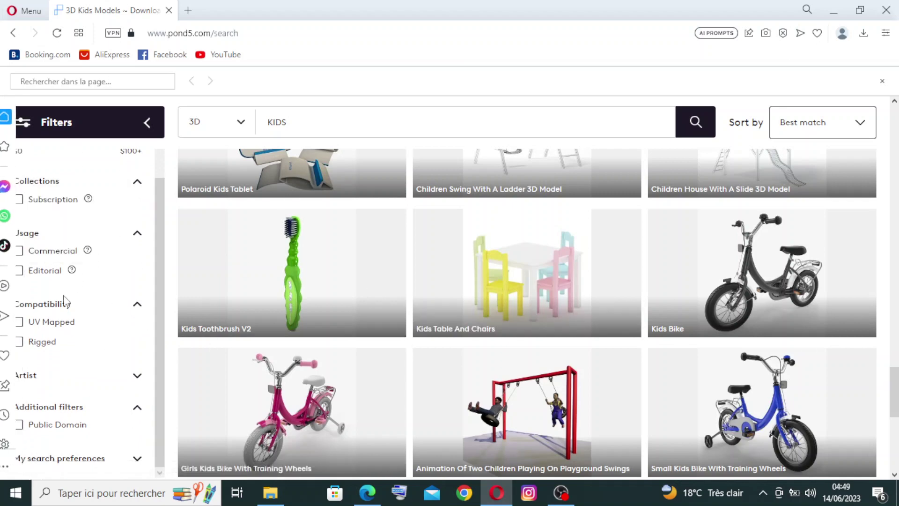
click(148, 123)
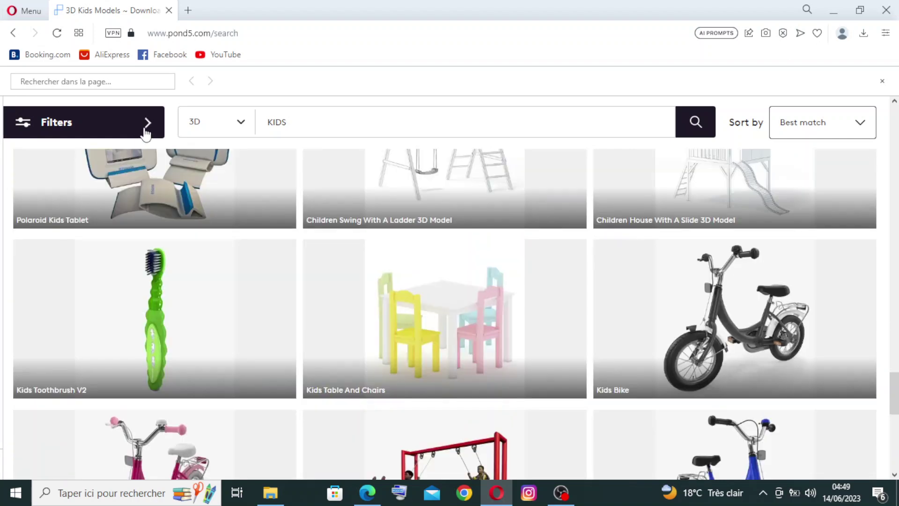
click(147, 125)
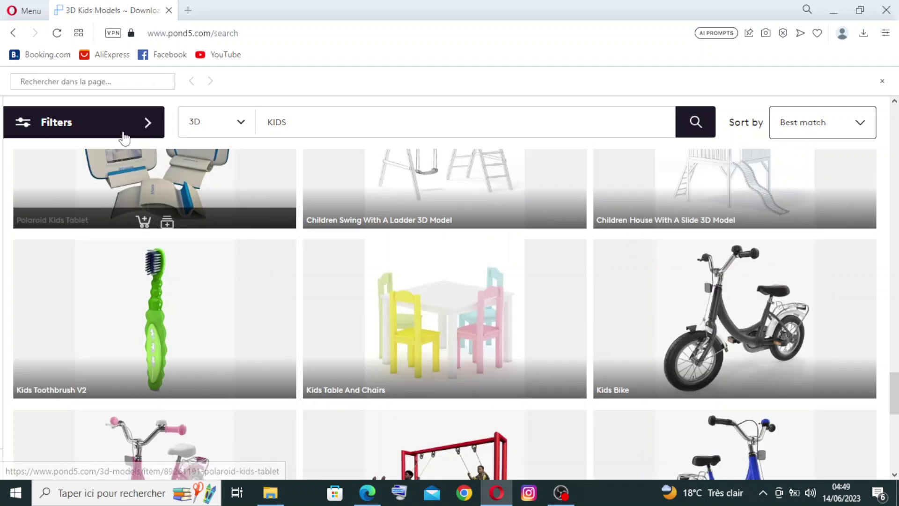
click(24, 125)
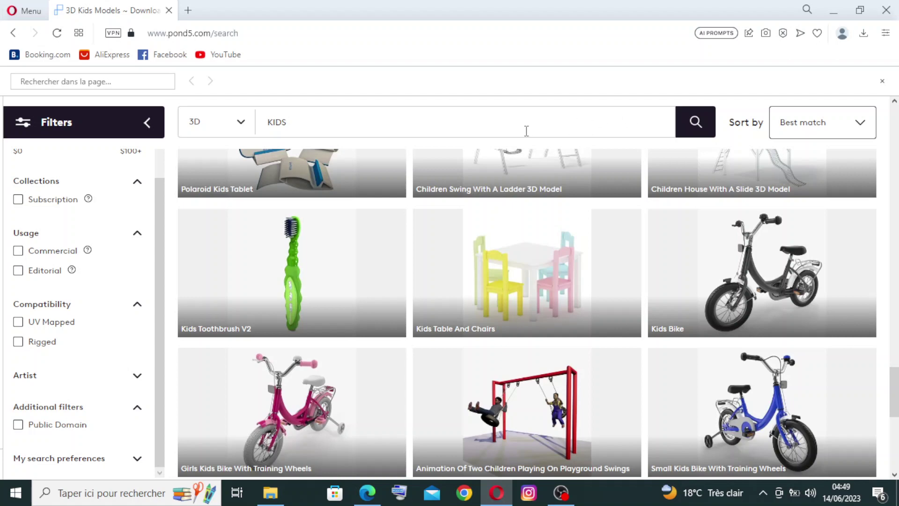
Check the Sort by options and close them without changing the Best Match order
click(864, 126)
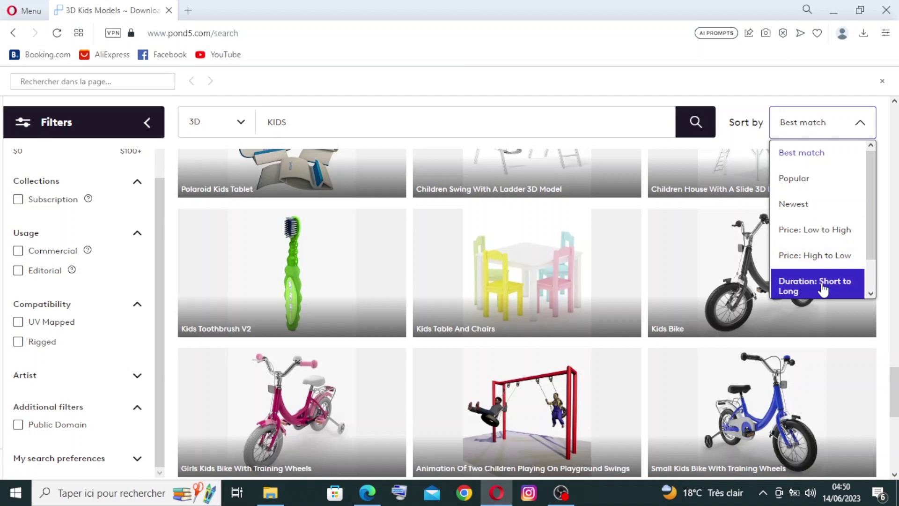
scroll(527, 317, up, 5)
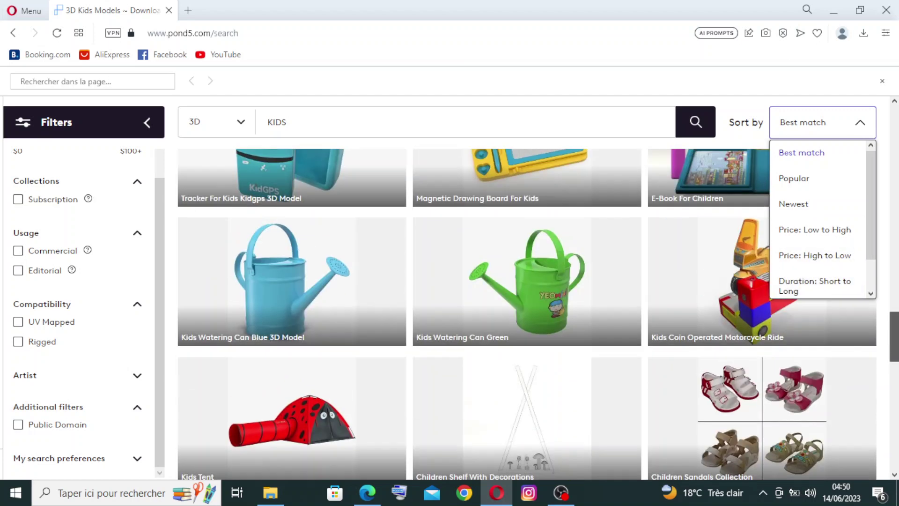
scroll(527, 316, up, 5)
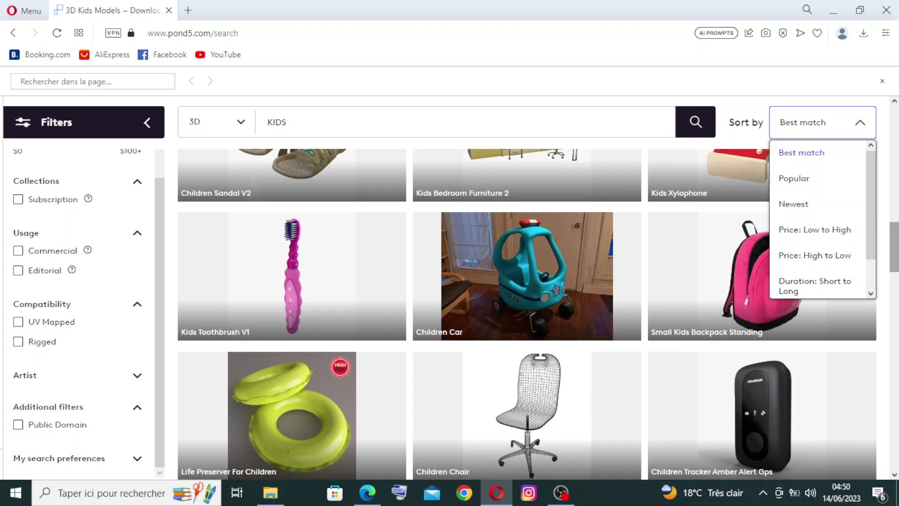
scroll(526, 316, up, 5)
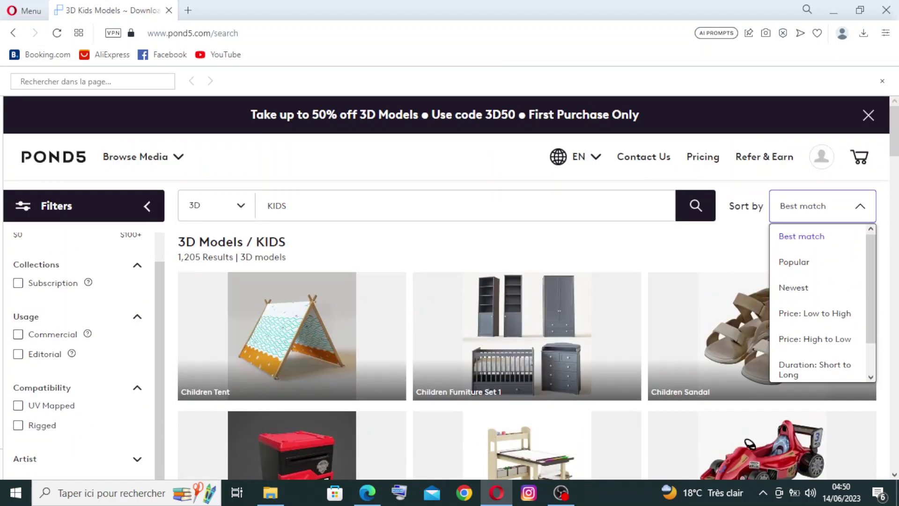
click(524, 202)
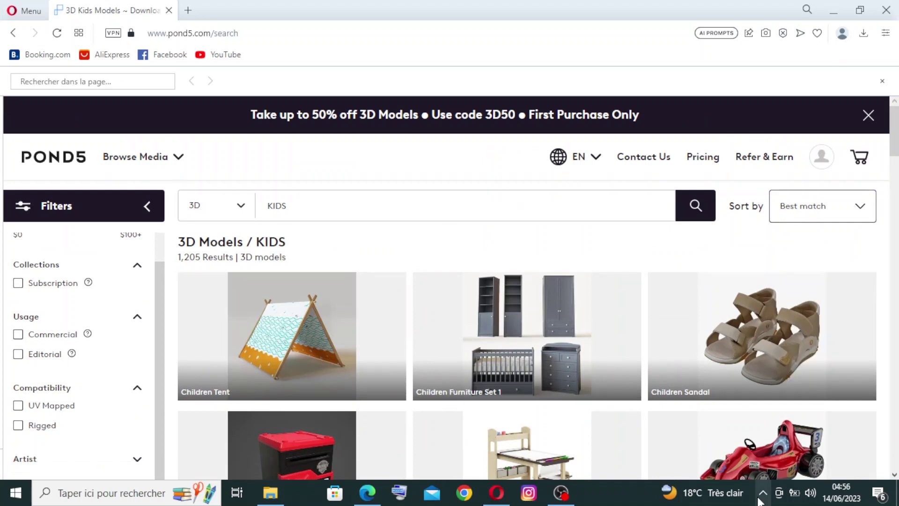
Go to the Pond5 pricing page, review Pay Per Item, and open find-in-page
click(700, 162)
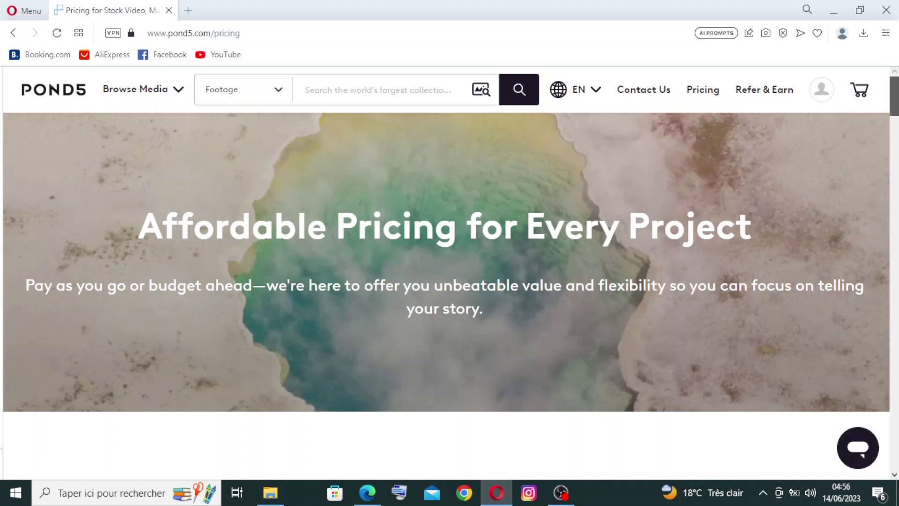
scroll(449, 281, down, 1)
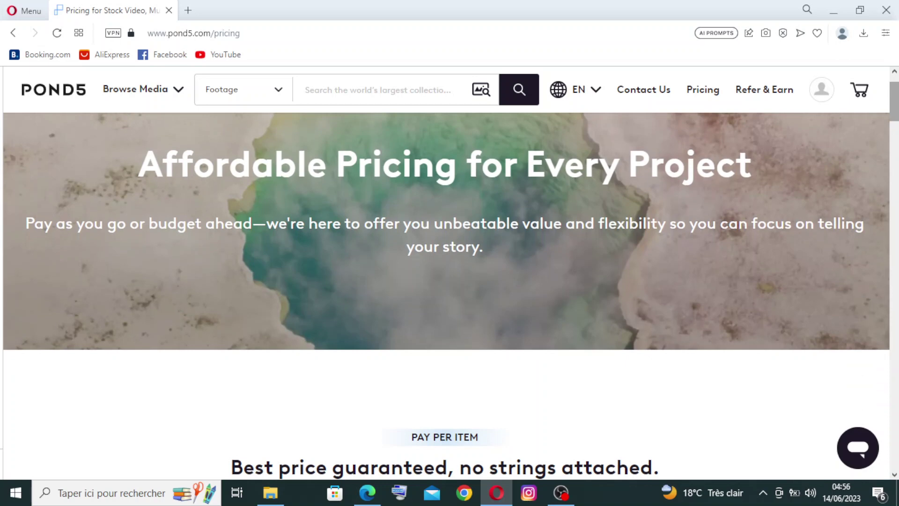
scroll(450, 281, down, 2)
scroll(449, 281, down, 1)
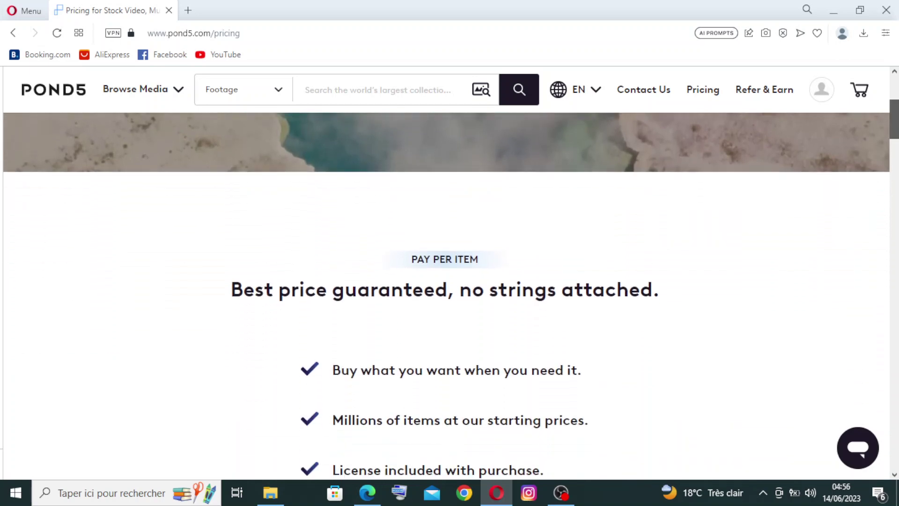
scroll(450, 281, down, 1)
scroll(450, 281, down, 1)
scroll(449, 281, down, 1)
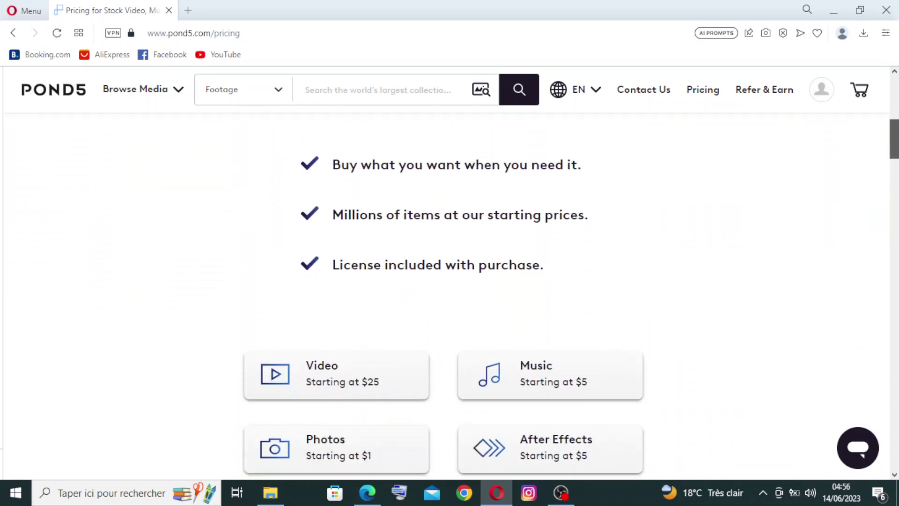
scroll(450, 282, up, 1)
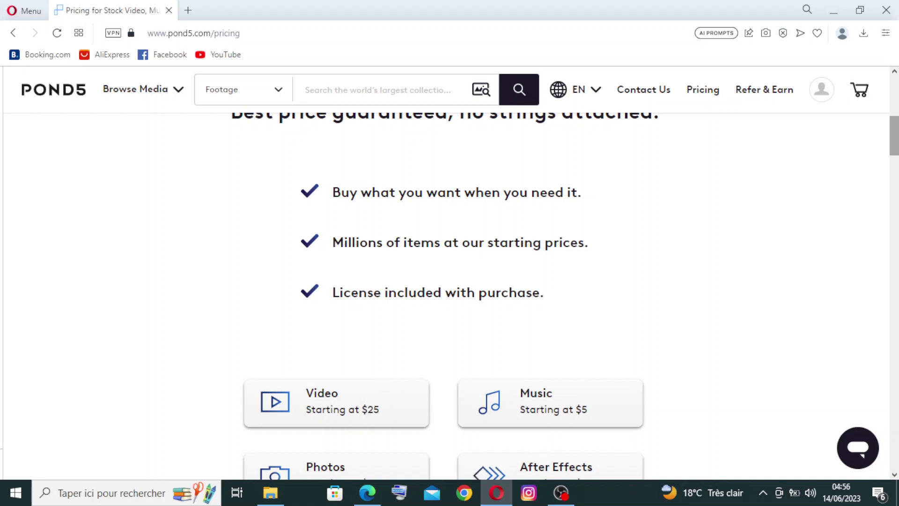
key(ctrl+f)
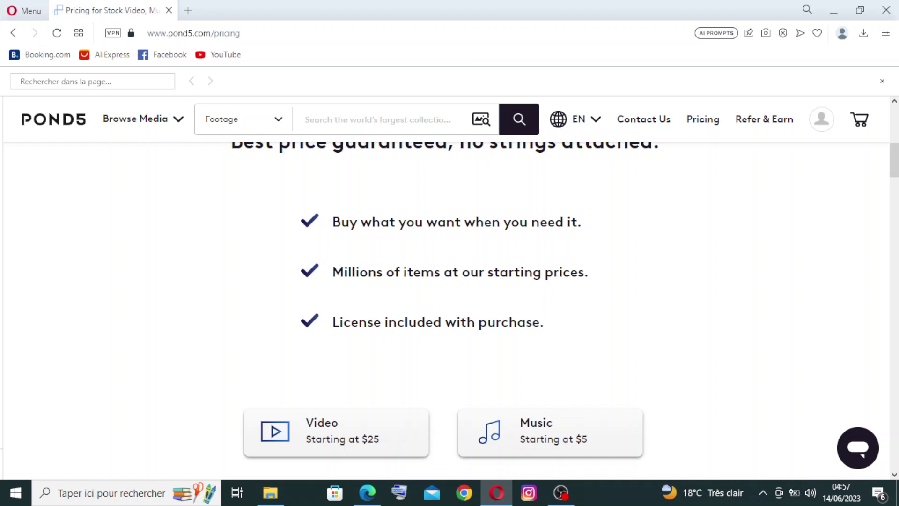
scroll(446, 282, up, 5)
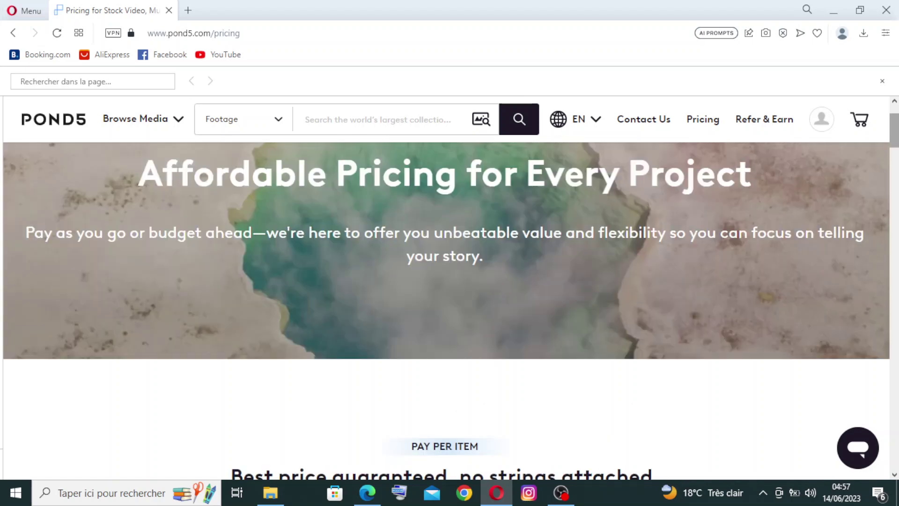
scroll(450, 281, down, 2)
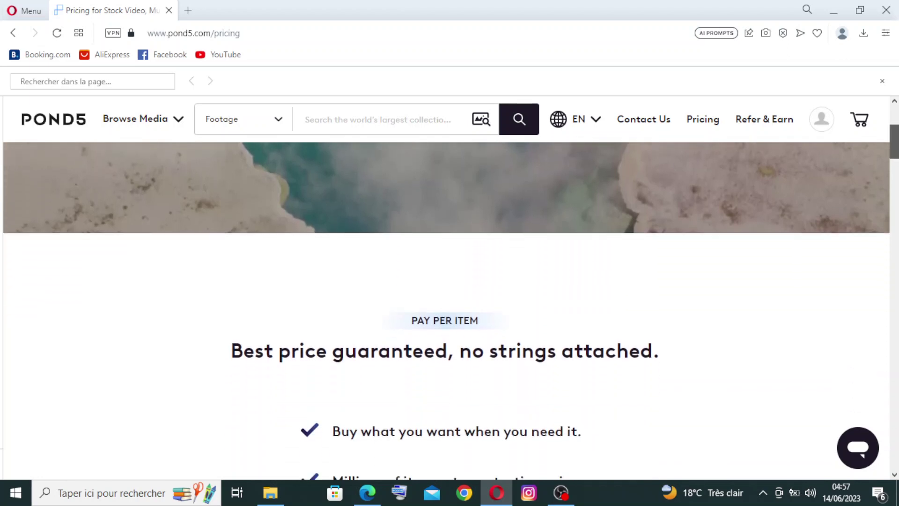
scroll(450, 281, down, 1)
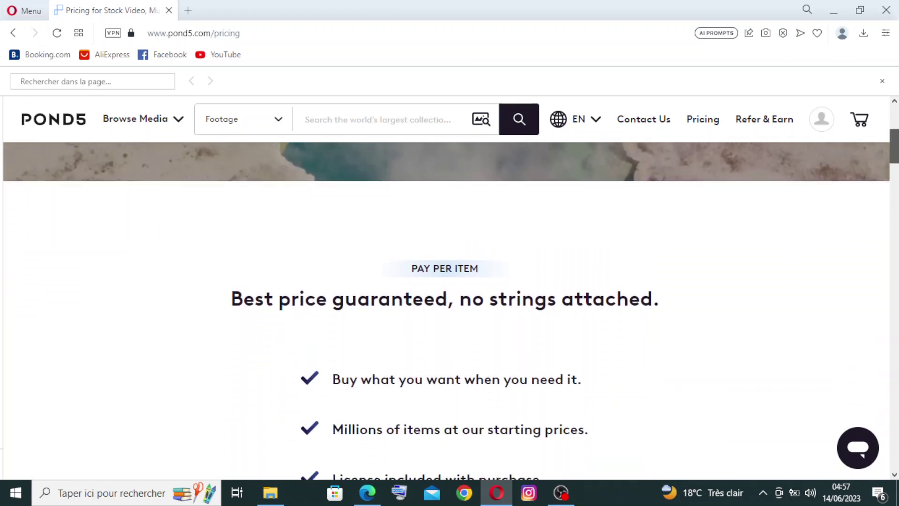
scroll(450, 281, down, 1)
scroll(449, 281, down, 1)
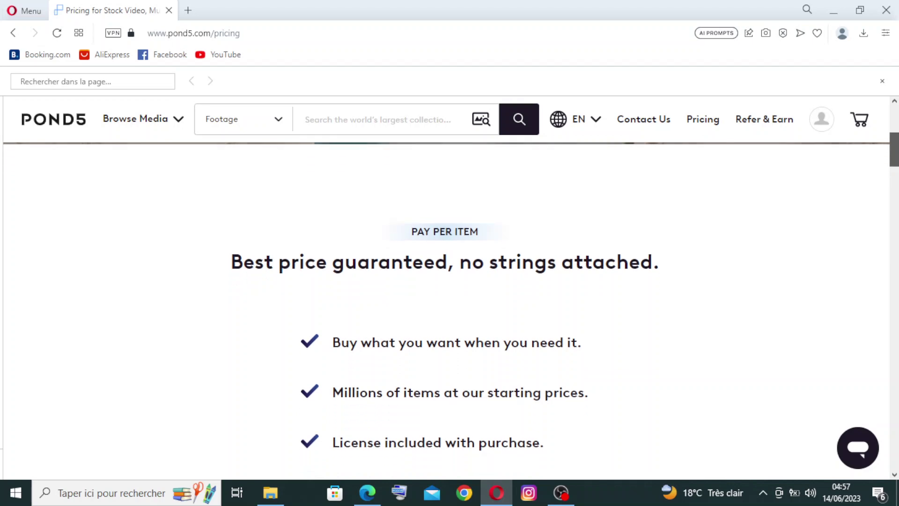
scroll(450, 281, down, 1)
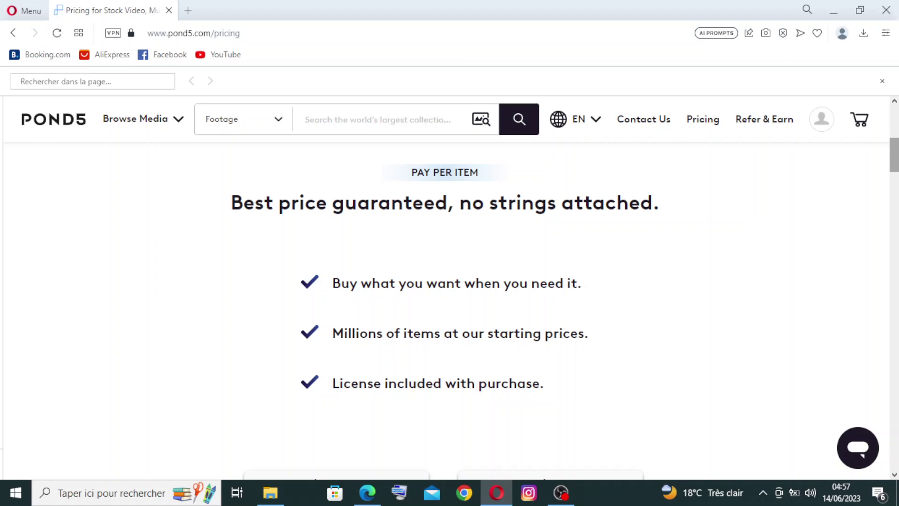
scroll(450, 309, down, 5)
scroll(449, 309, down, 5)
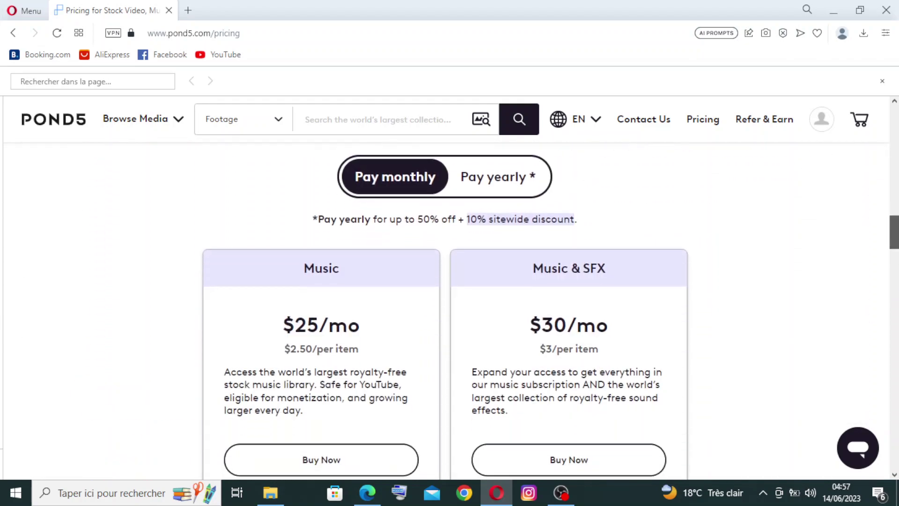
drag(894, 237, 892, 256)
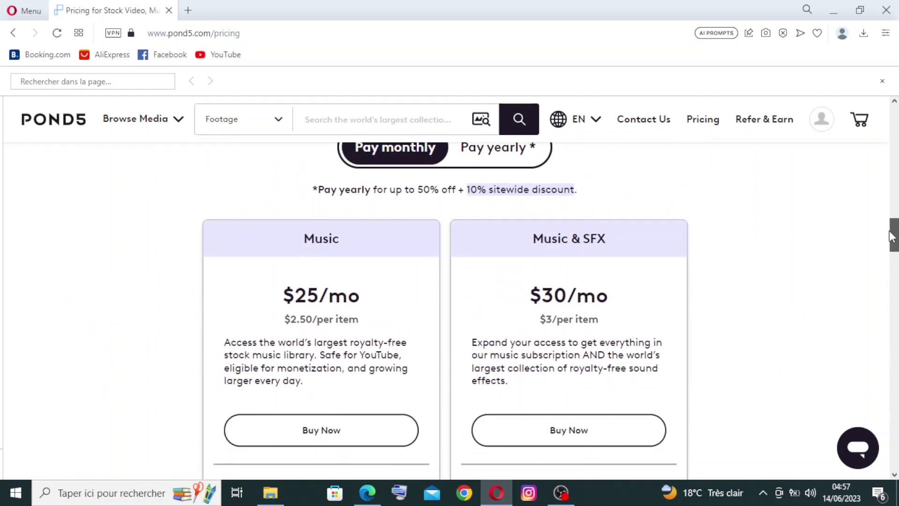
drag(890, 256, 890, 237)
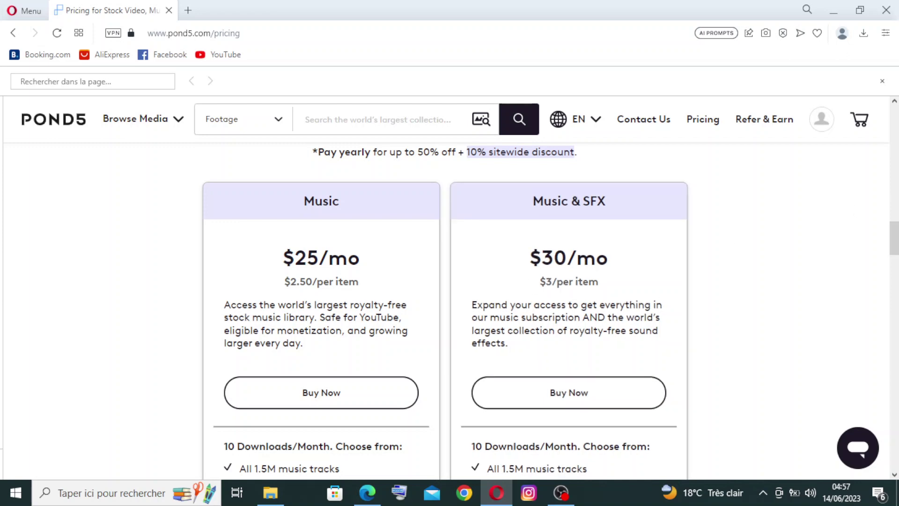
scroll(351, 223, down, 3)
scroll(352, 223, down, 3)
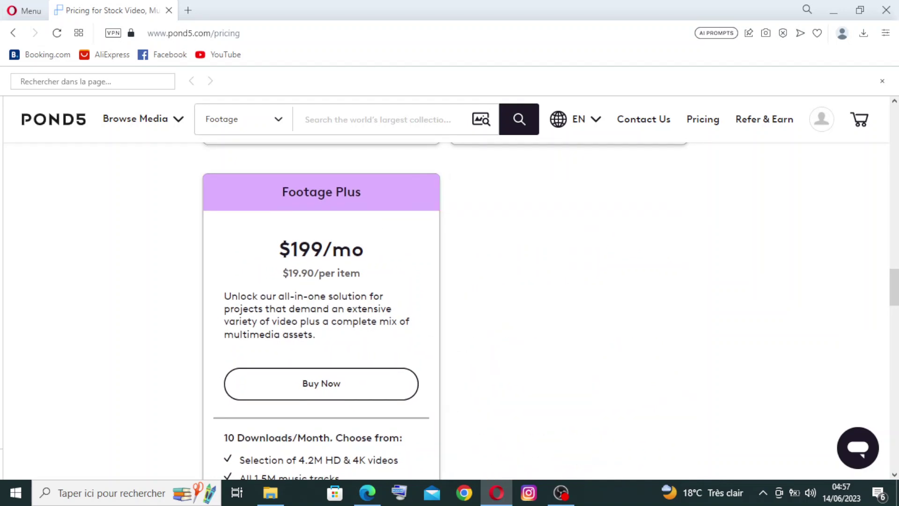
scroll(285, 345, down, 1)
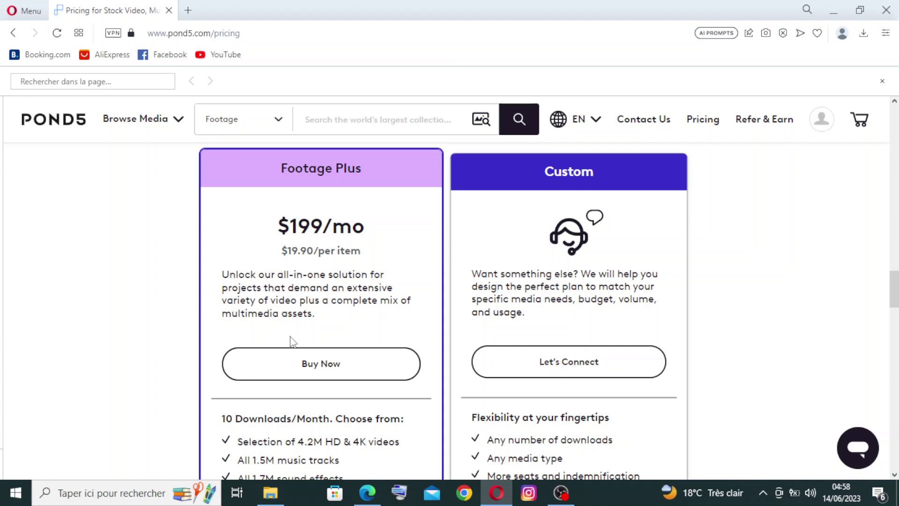
scroll(551, 312, down, 1)
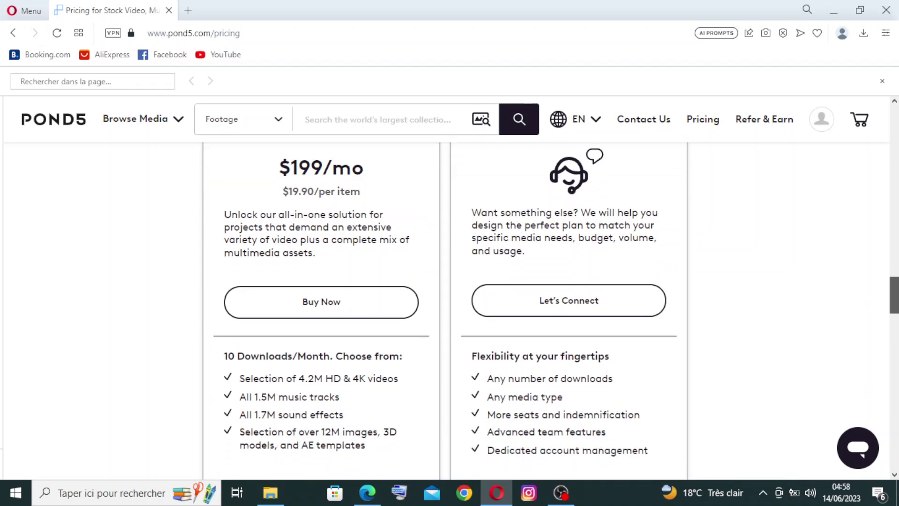
scroll(384, 313, down, 2)
scroll(383, 313, up, 2)
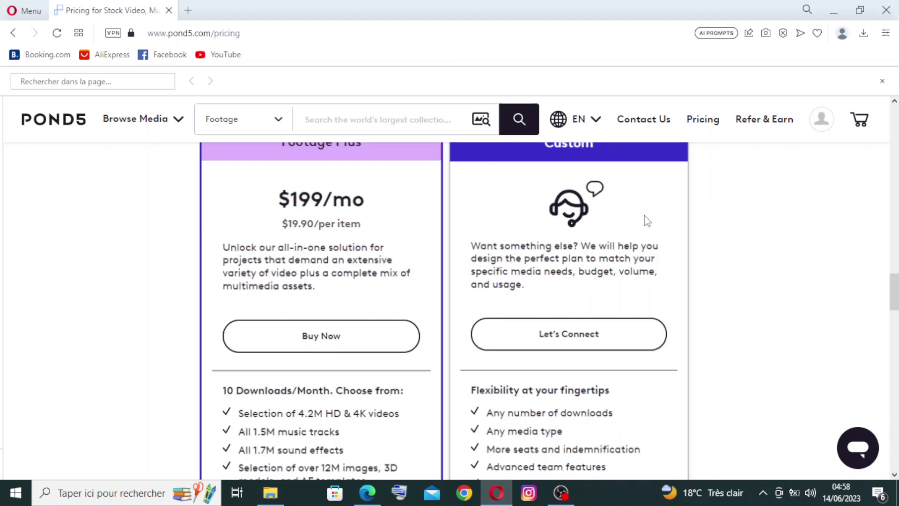
drag(894, 291, 894, 241)
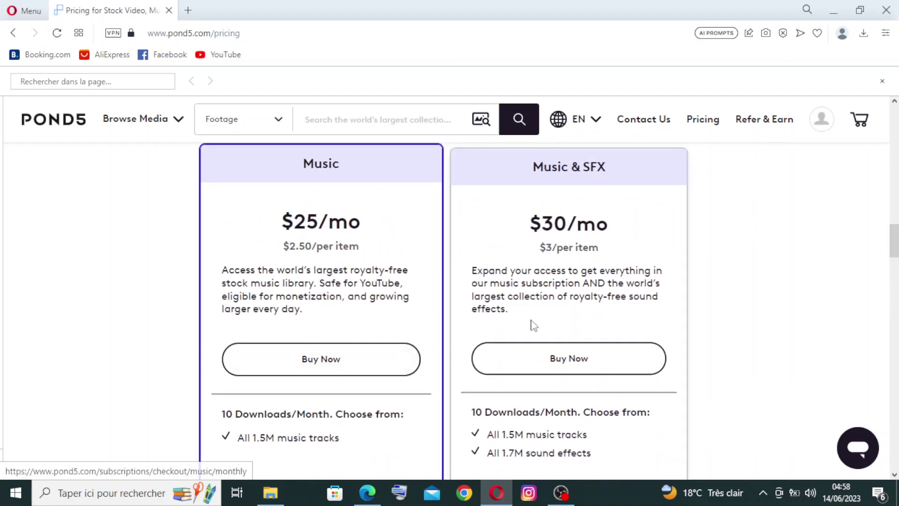
drag(894, 241, 894, 287)
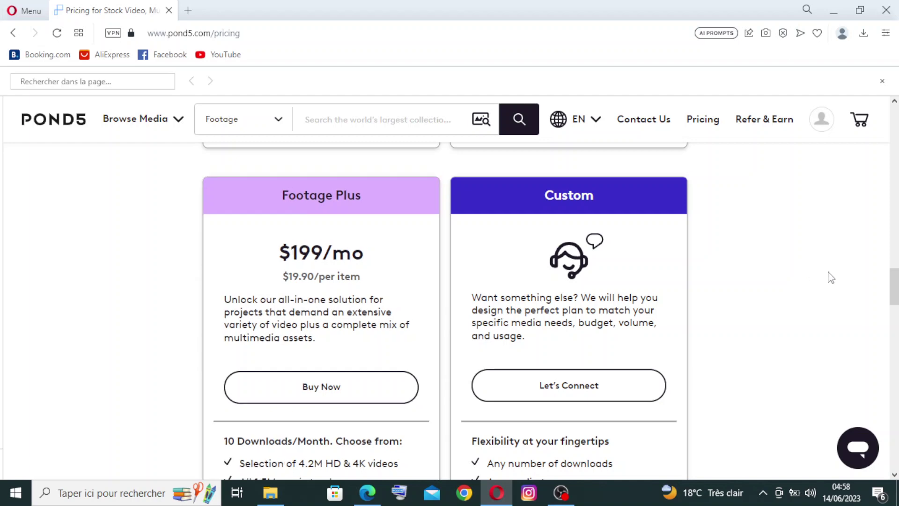
mouse_move(894, 286)
mouse_down()
mouse_move(894, 340)
mouse_move(895, 298)
mouse_up()
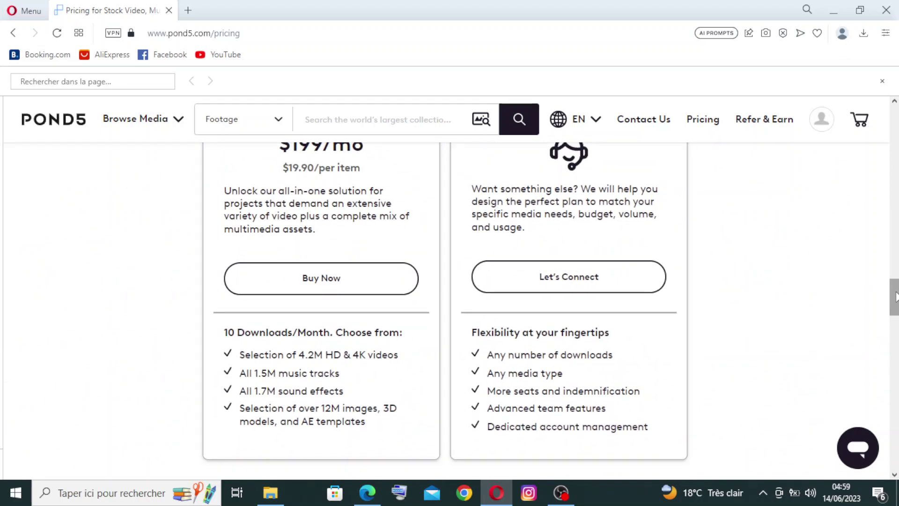
drag(894, 299, 894, 408)
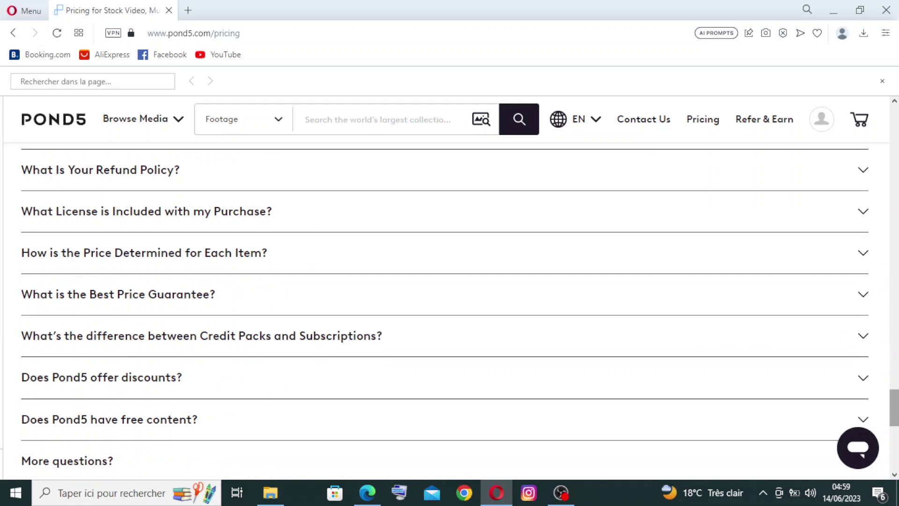